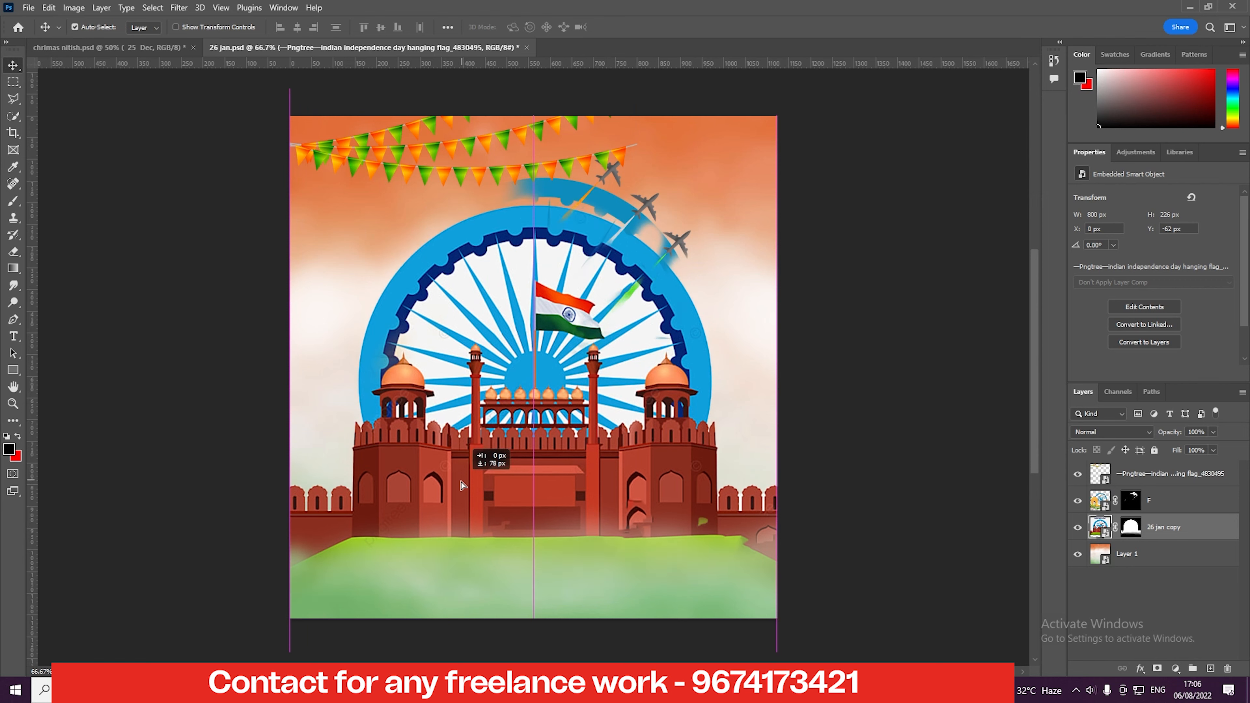
# - Move the airplanes layer F down about 98 px onto the upper-right rim of the blue wheel
pyautogui.click(1149, 508)
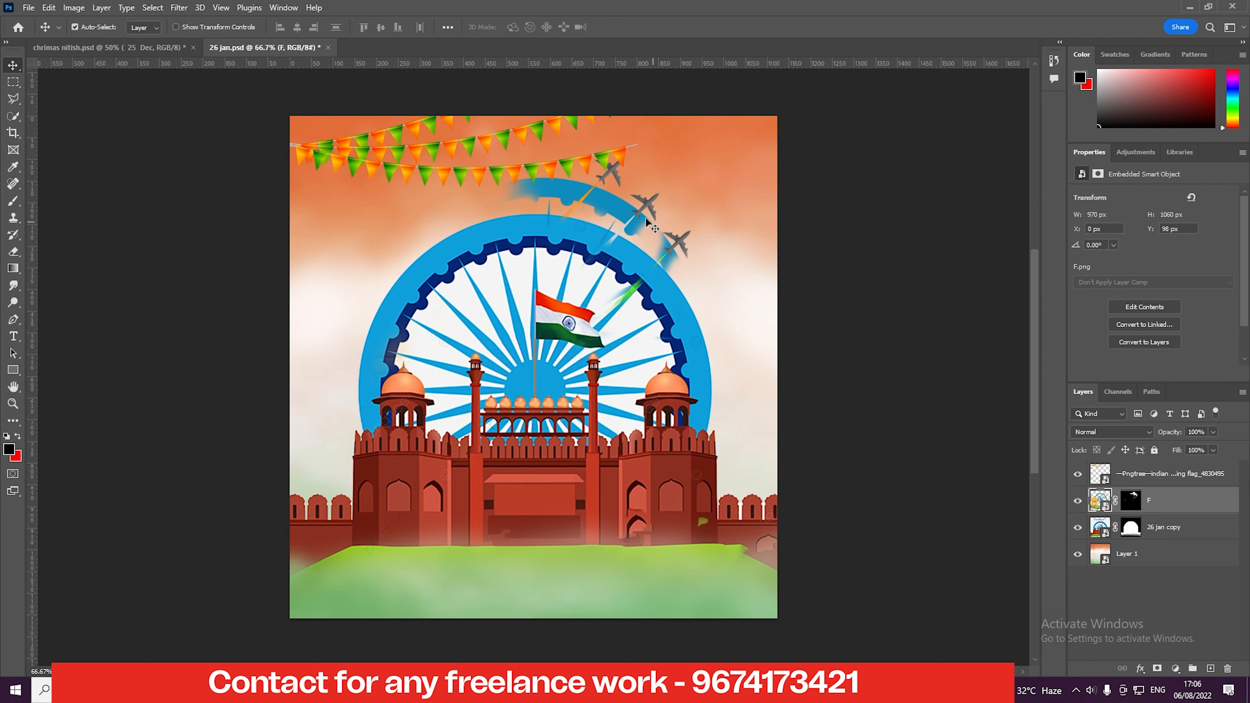
pyautogui.moveTo(646, 218); pyautogui.dragTo(635, 260)
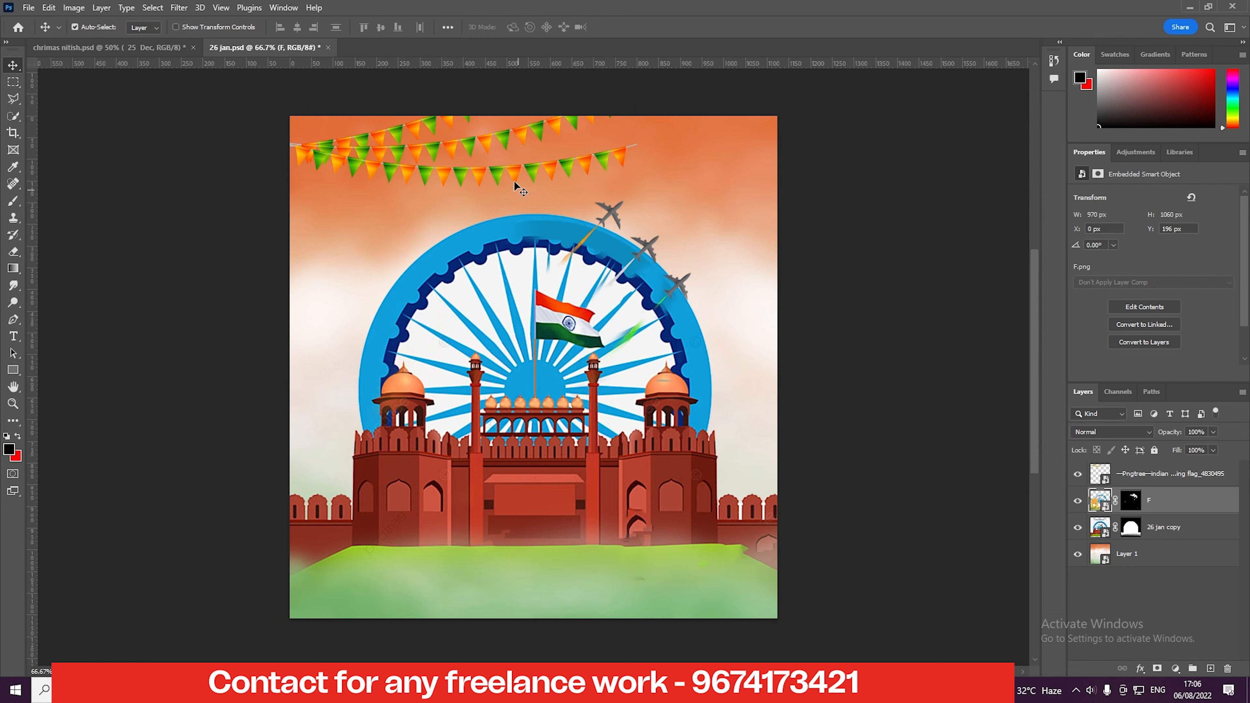
# - Scale the hanging-flag bunting to 143.87% and position it across the top of the poster
pyautogui.click(490, 154)
pyautogui.click(553, 167)
pyautogui.hotkey('ctrl', 't')
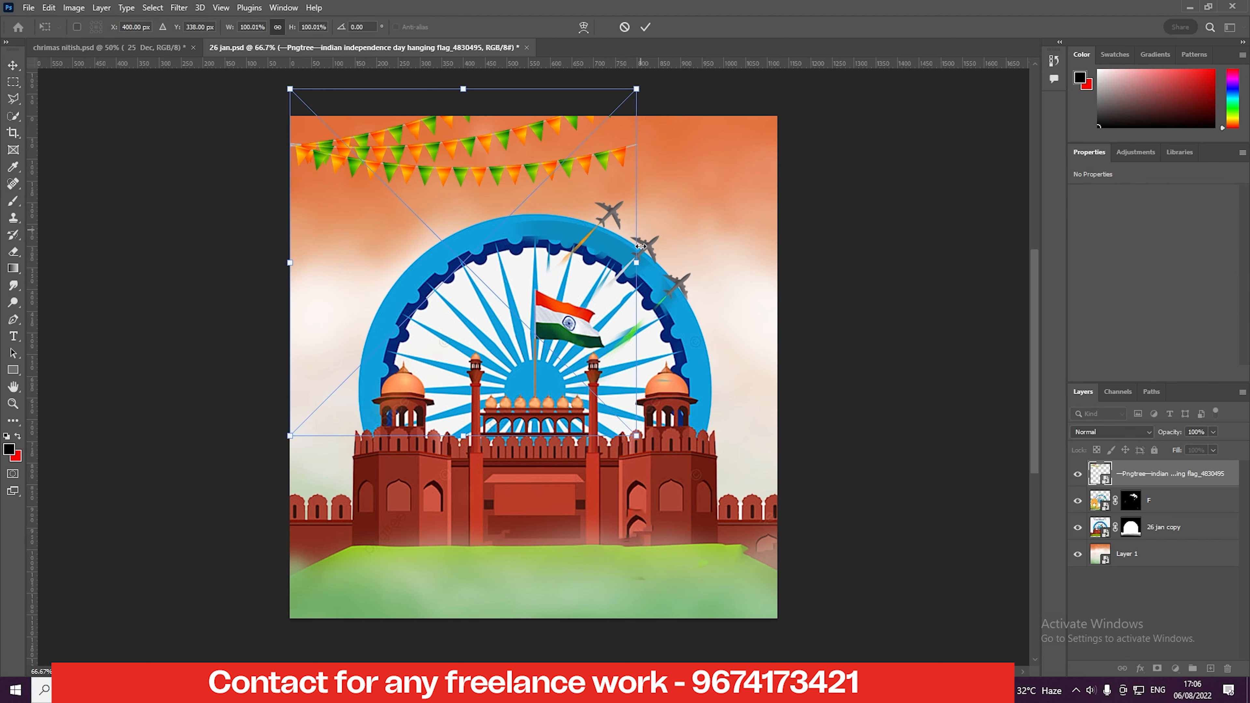
pyautogui.moveTo(640, 250); pyautogui.dragTo(788, 260)
pyautogui.moveTo(628, 209); pyautogui.dragTo(635, 232)
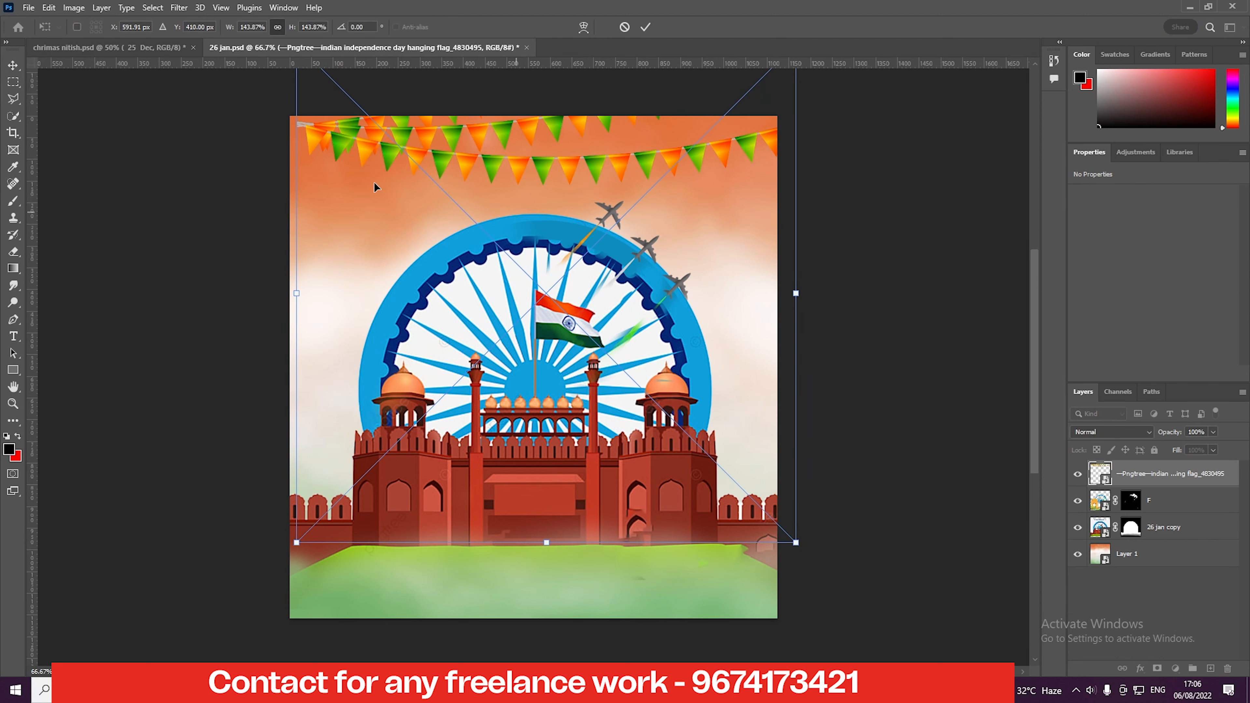
pyautogui.click(11, 68)
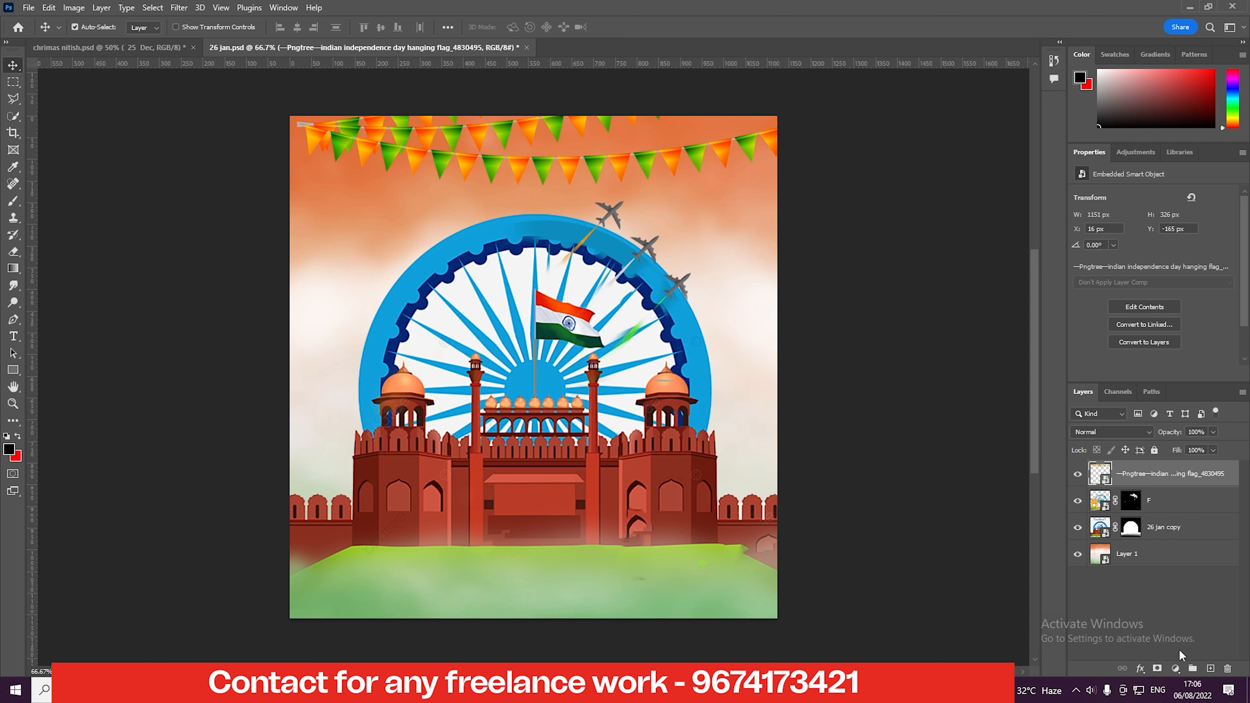
# - Add a Color Lookup adjustment layer above the bunting with the 3Strip.look 3D LUT
pyautogui.click(1175, 670)
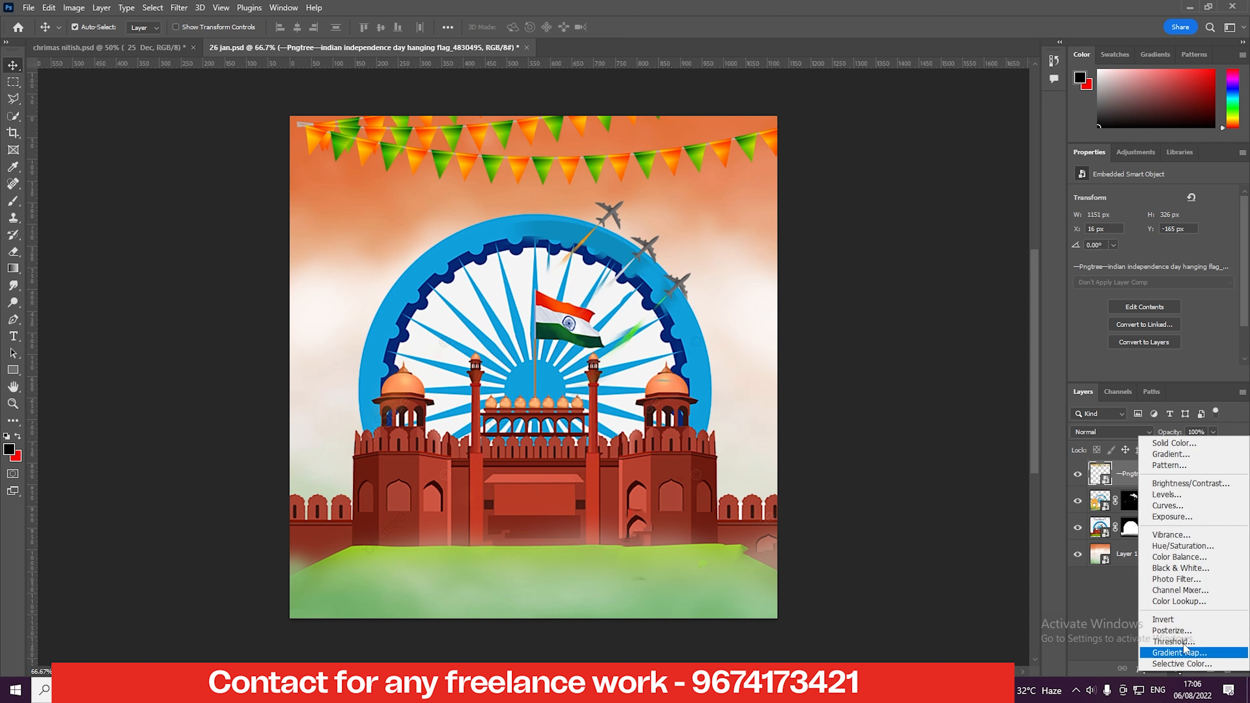
pyautogui.click(1182, 604)
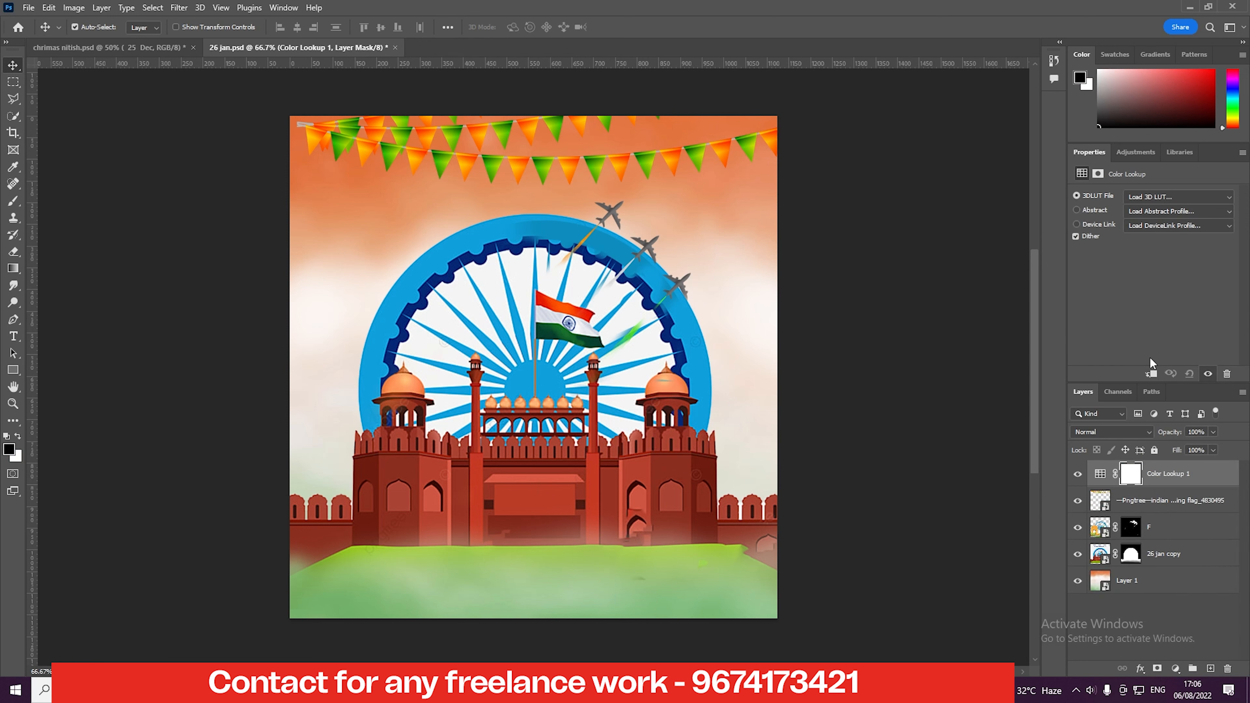
pyautogui.click(1158, 198)
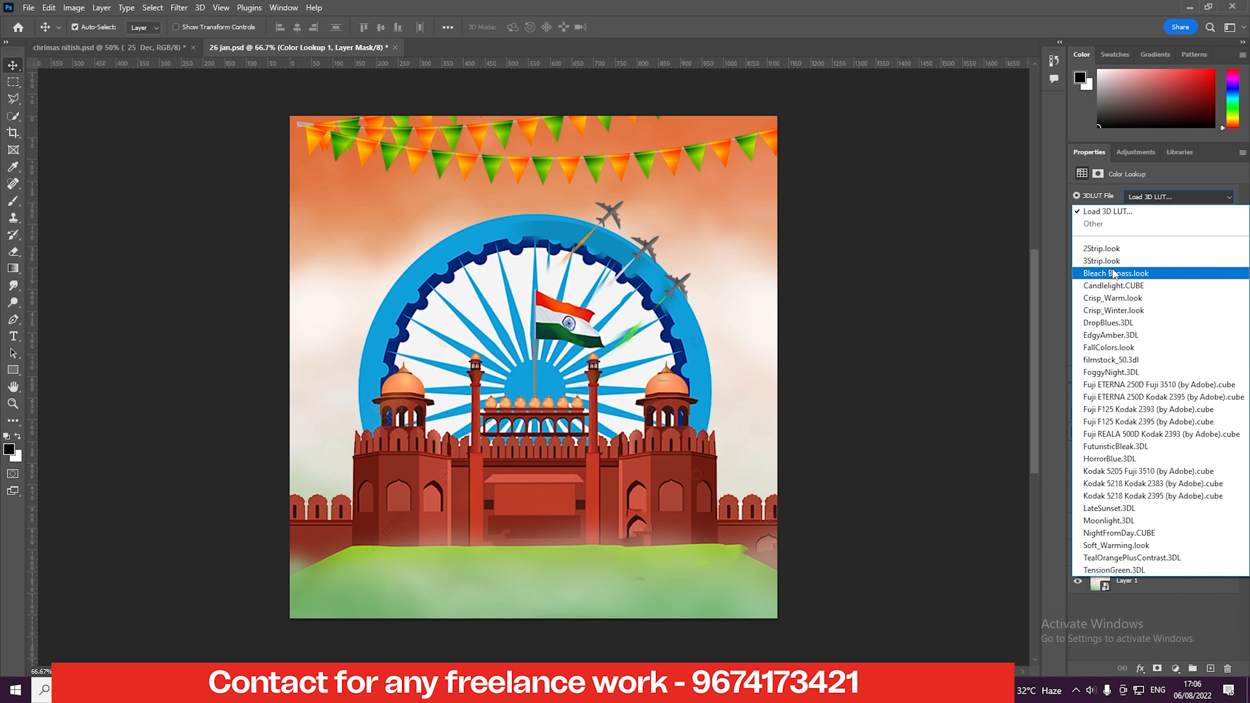
pyautogui.click(1103, 260)
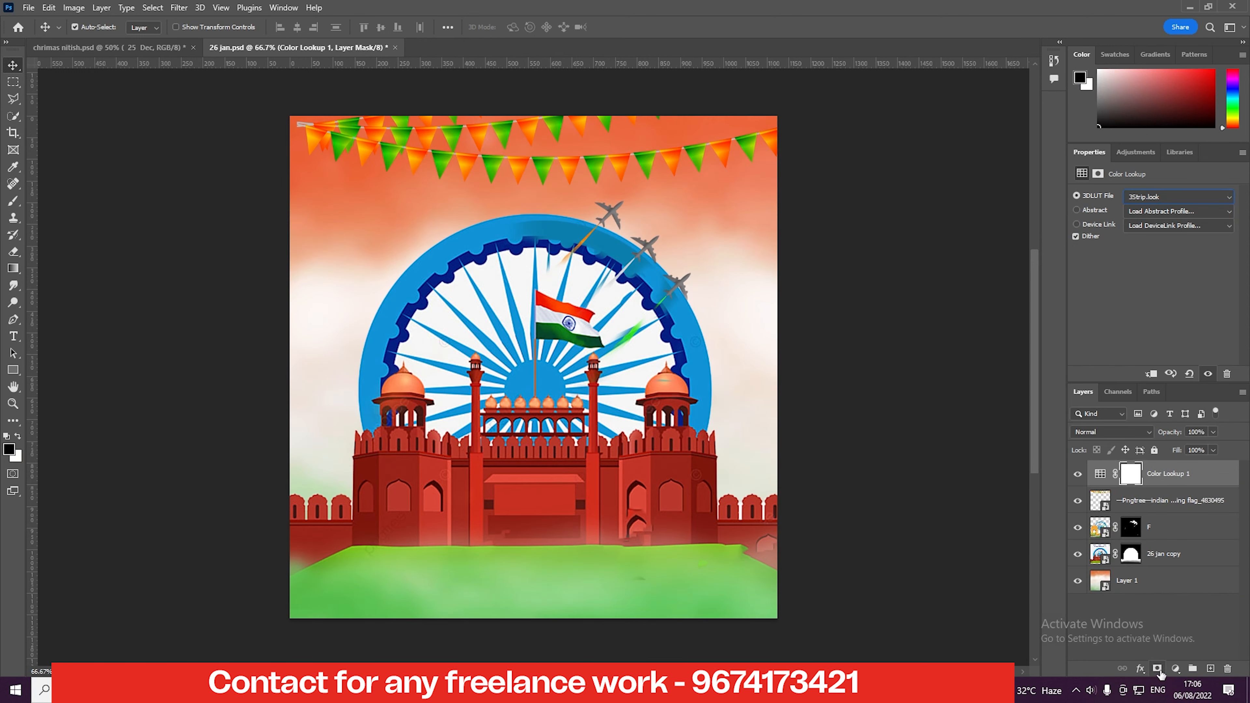
# - Add a Levels adjustment layer, raising the shadow input slightly and setting the highlight input to 232
pyautogui.click(1176, 671)
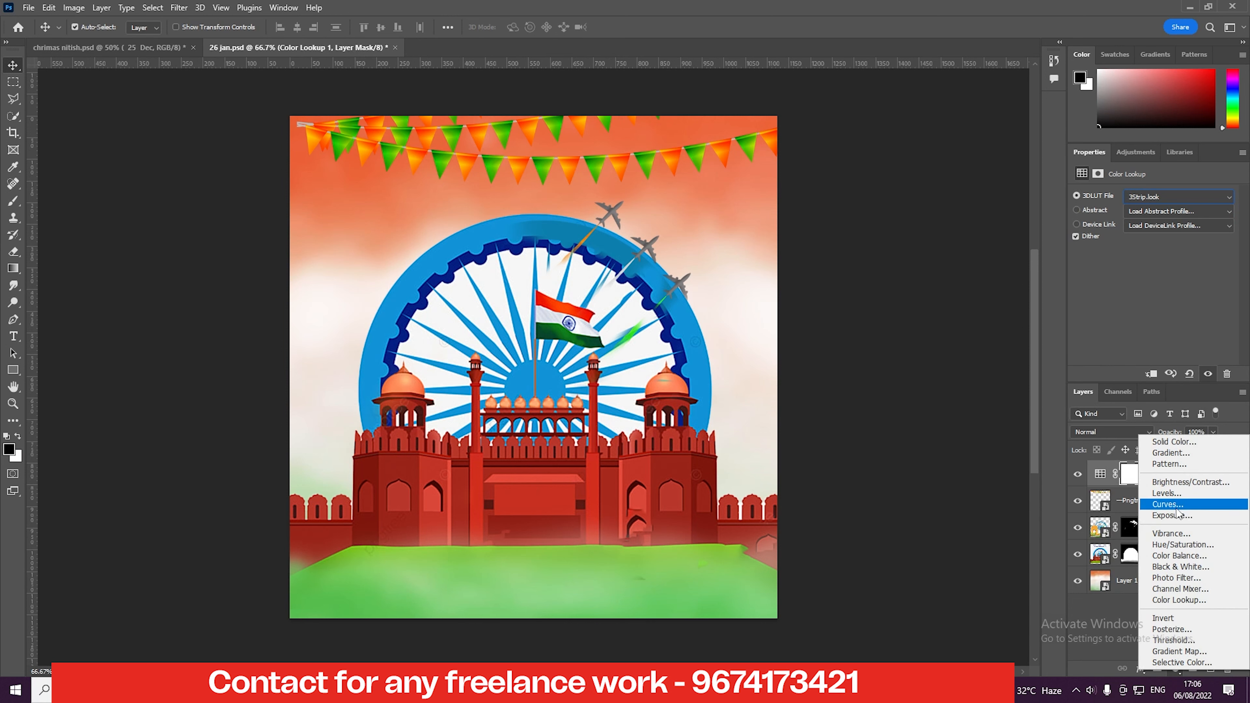
pyautogui.click(1170, 494)
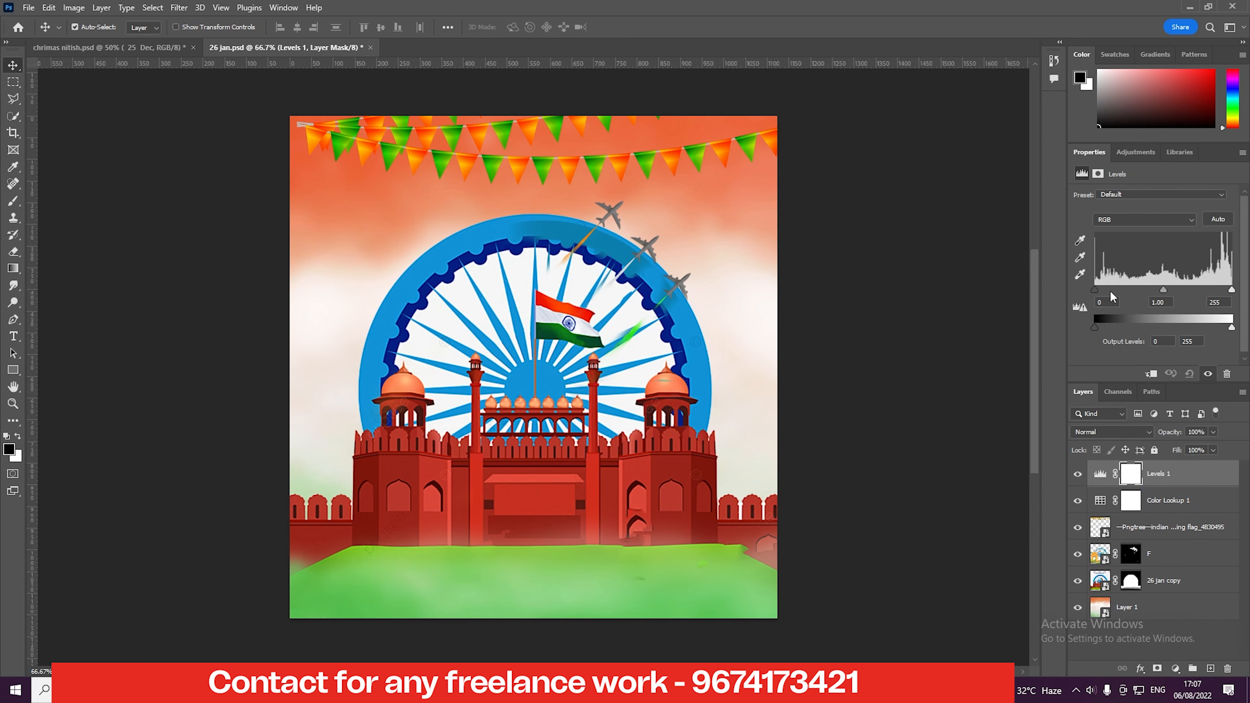
pyautogui.moveTo(1096, 290); pyautogui.dragTo(1117, 290)
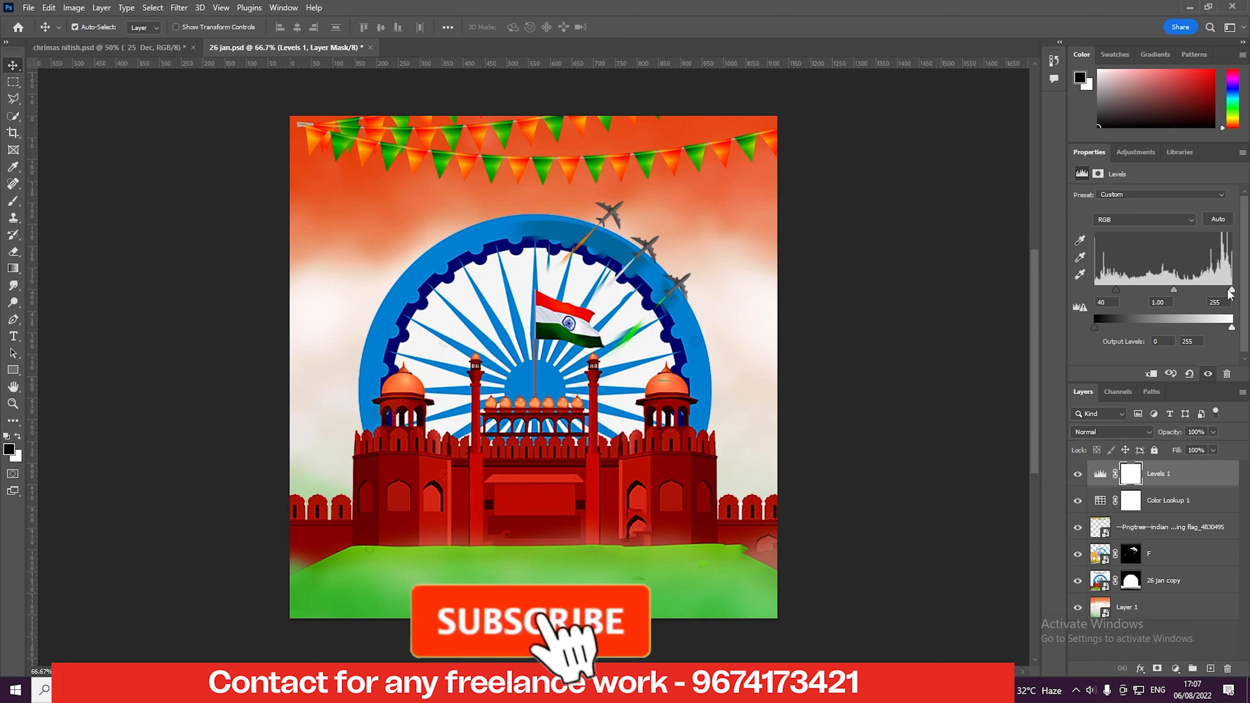
pyautogui.moveTo(1232, 290); pyautogui.dragTo(1220, 291)
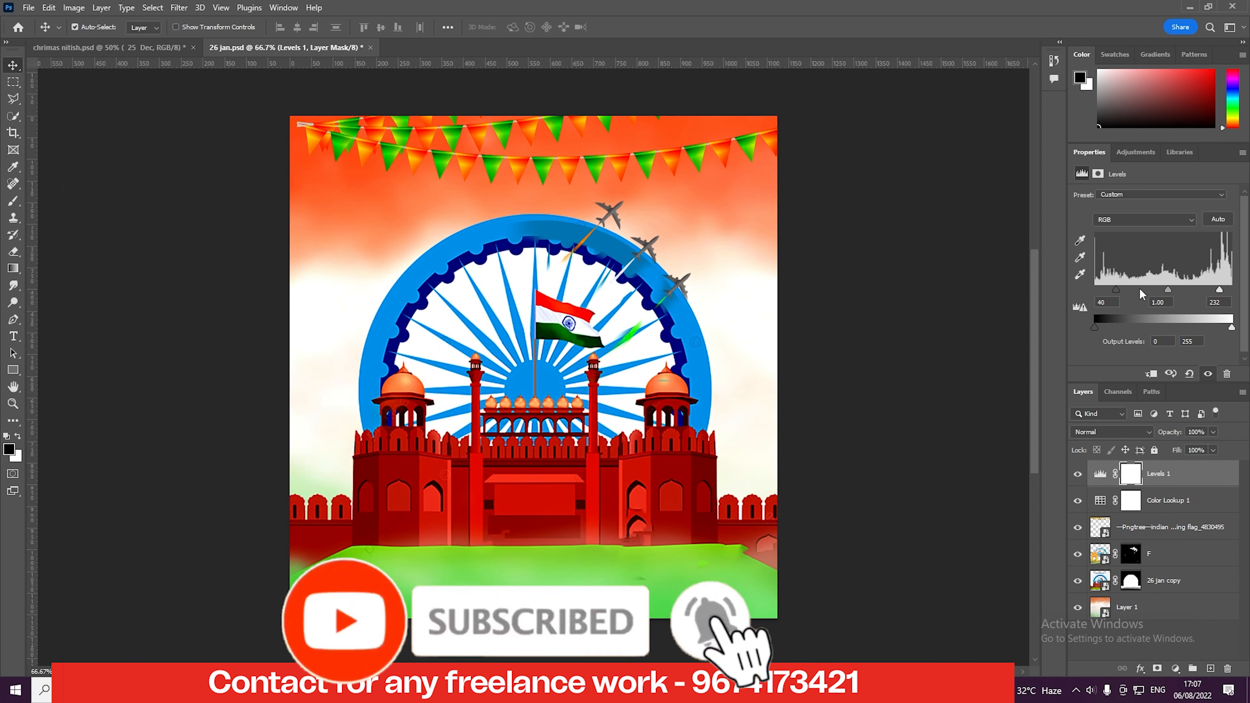
pyautogui.moveTo(1116, 291); pyautogui.dragTo(1107, 291)
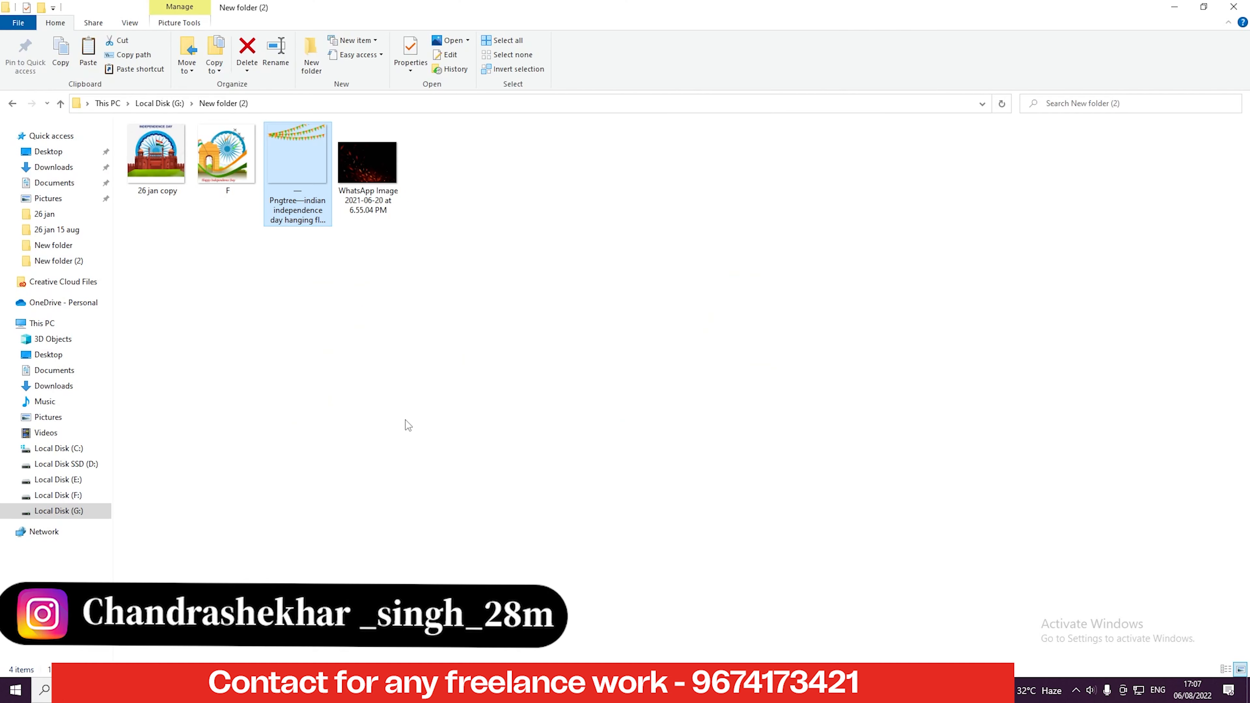
# - Place the WhatsApp sparks image from New folder (2) and enlarge it to about 853 × 594 px over the poster's lower-left area
pyautogui.moveTo(367, 163); pyautogui.dragTo(488, 546)
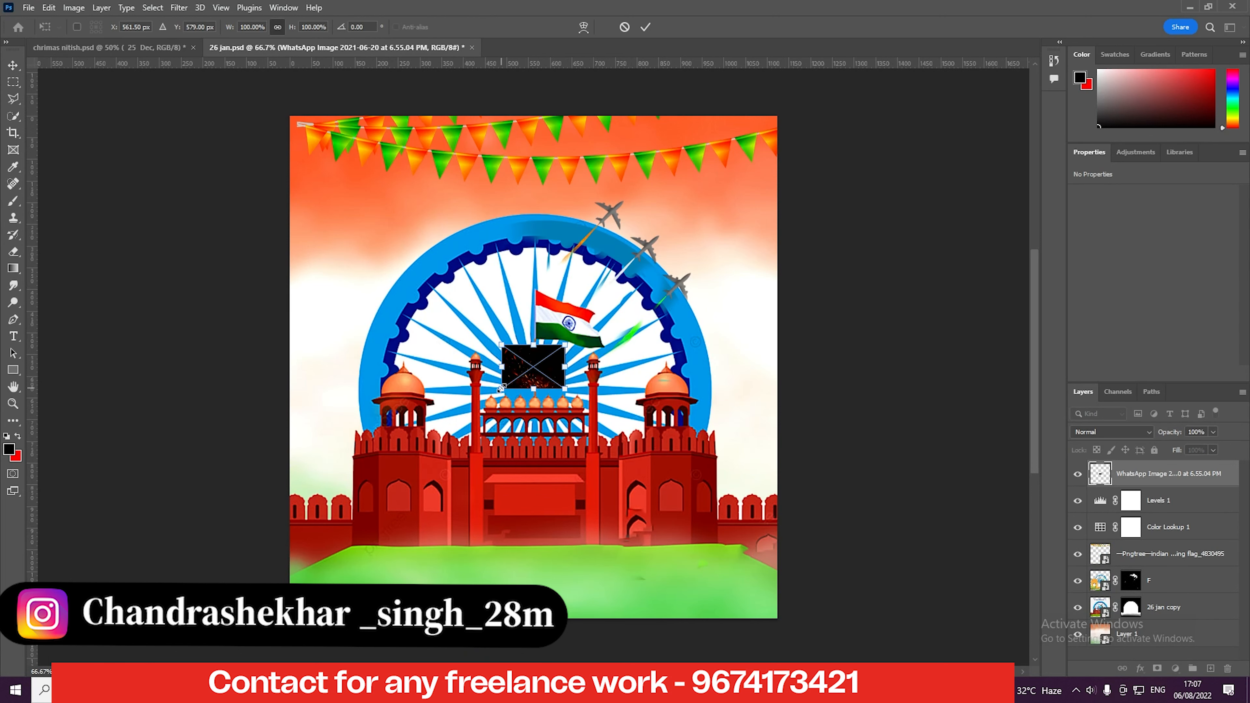
pyautogui.moveTo(501, 388); pyautogui.dragTo(193, 604)
pyautogui.moveTo(378, 485); pyautogui.dragTo(466, 497)
pyautogui.press('Return')
# - Set the sparks layer's blend mode to Overlay and its opacity to 54%
pyautogui.click(1112, 432)
pyautogui.click(1098, 604)
pyautogui.click(1213, 432)
pyautogui.moveTo(1210, 445); pyautogui.dragTo(1187, 447)
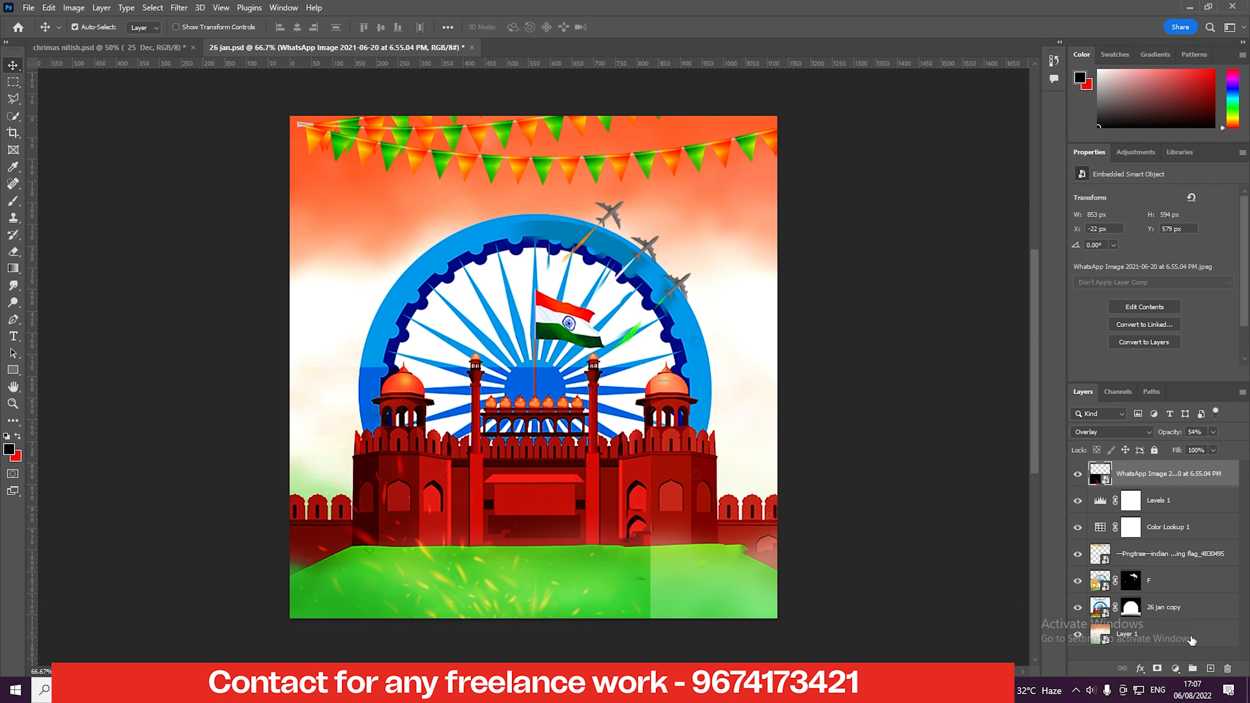
# - Add a layer mask to the sparks layer and undo a trial brush stroke over its right edge
pyautogui.click(1158, 669)
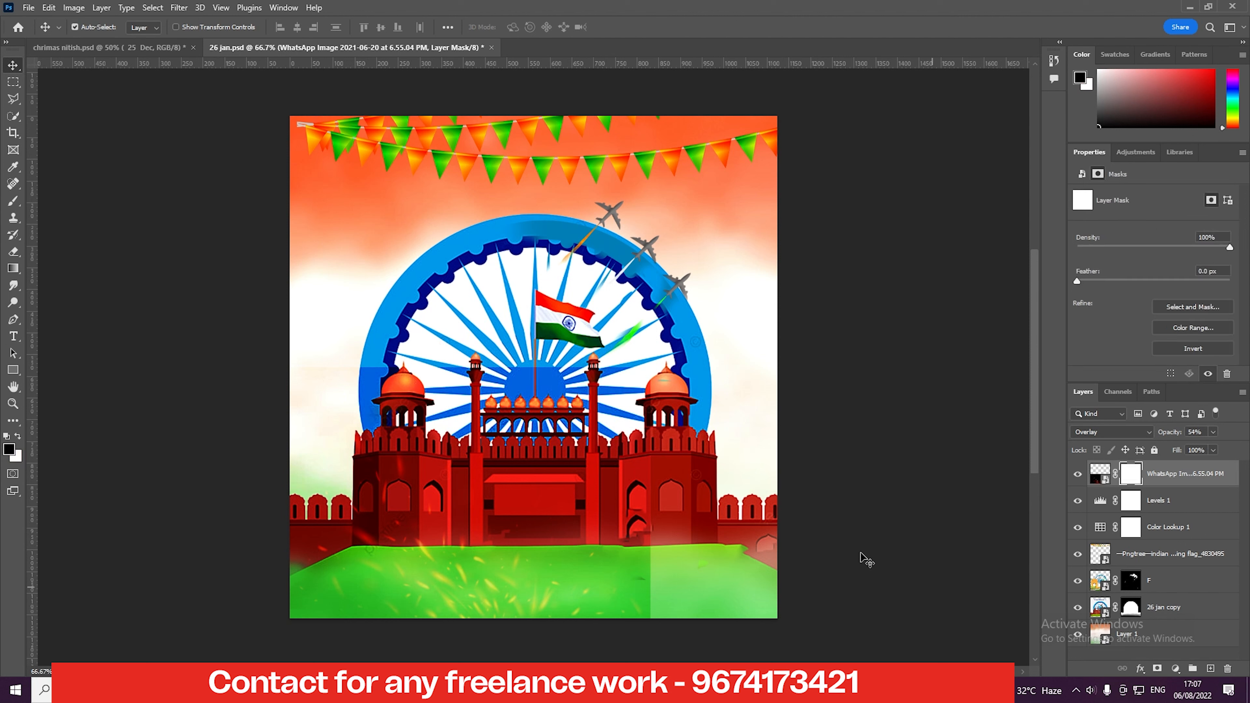
pyautogui.click(13, 200)
pyautogui.moveTo(635, 517)
pyautogui.mouseDown()
pyautogui.moveTo(643, 603)
pyautogui.moveTo(669, 562)
pyautogui.moveTo(614, 497)
pyautogui.mouseUp()
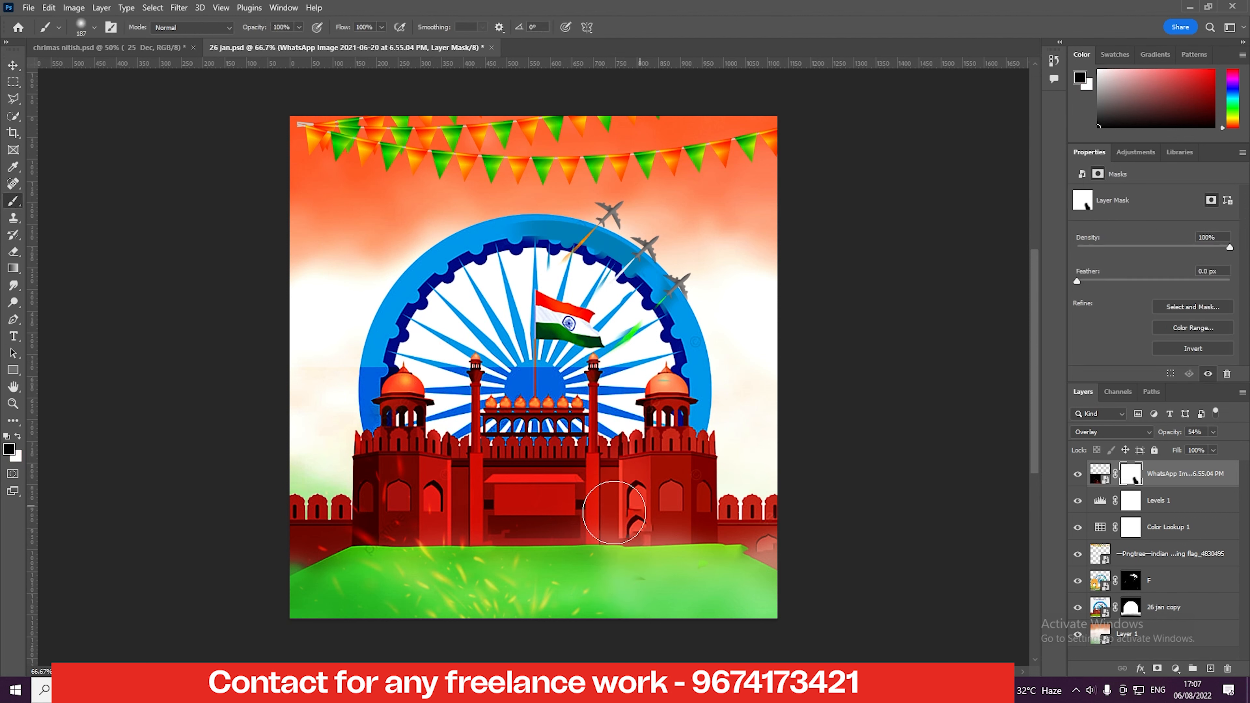
pyautogui.hotkey('ctrl', 'z')
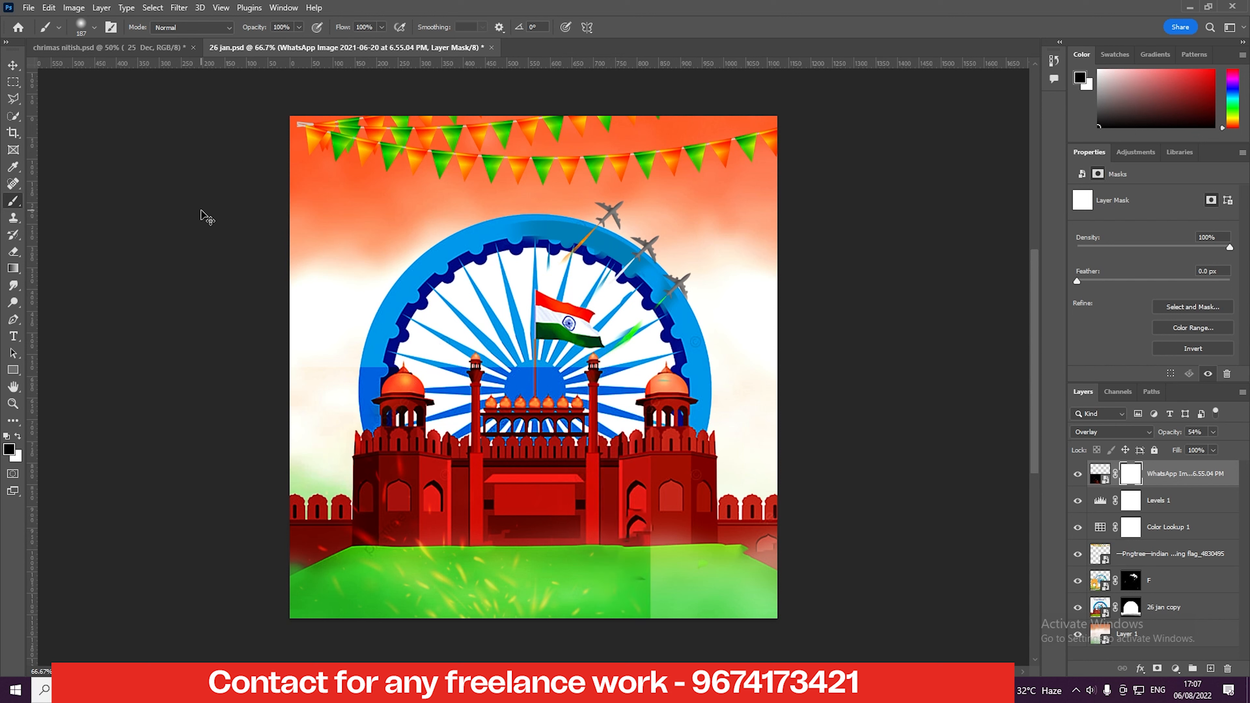
# - Configure a 322 px brush with opacity and flow both at 37%
pyautogui.click(95, 28)
pyautogui.moveTo(140, 66); pyautogui.dragTo(140, 67)
pyautogui.click(298, 27)
pyautogui.moveTo(298, 44); pyautogui.dragTo(264, 47)
pyautogui.click(376, 27)
pyautogui.write('37')
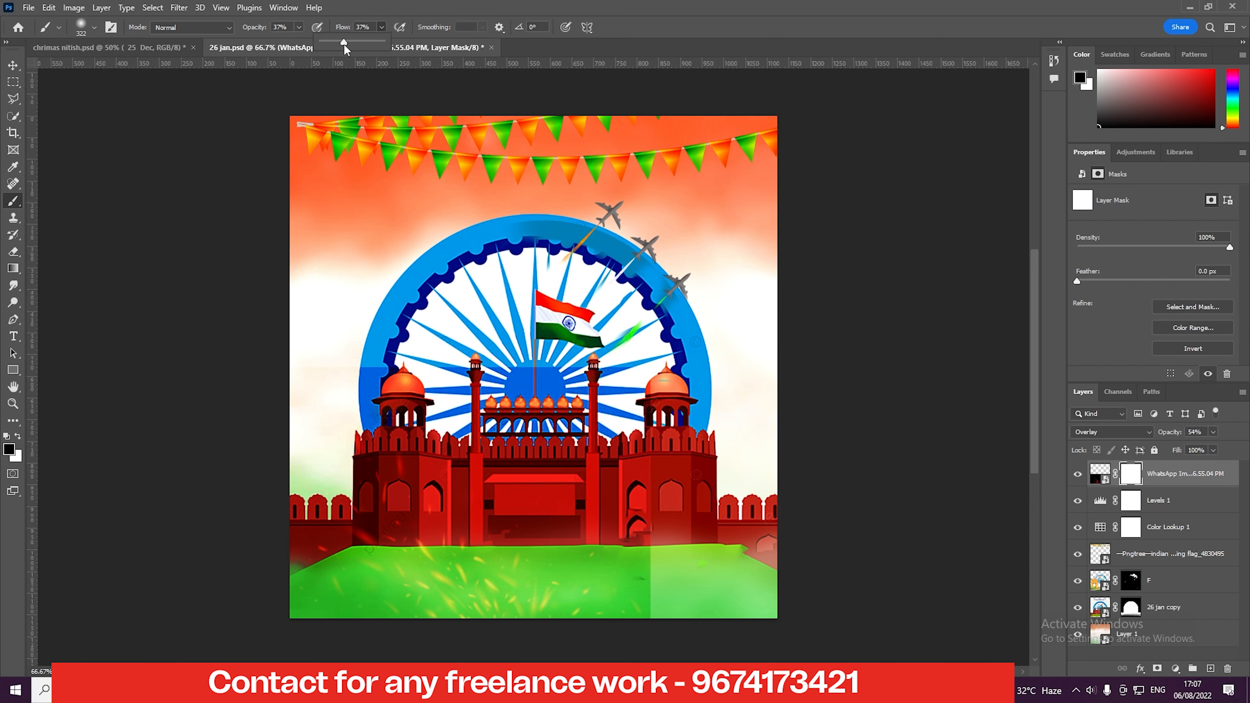
pyautogui.press('Return')
# - Fade the sparks image's hard right edge by painting black on its mask, raising the brush opacity to 87%
pyautogui.moveTo(562, 556)
pyautogui.mouseDown()
pyautogui.moveTo(655, 605)
pyautogui.moveTo(735, 517)
pyautogui.moveTo(678, 504)
pyautogui.moveTo(592, 562)
pyautogui.mouseUp()
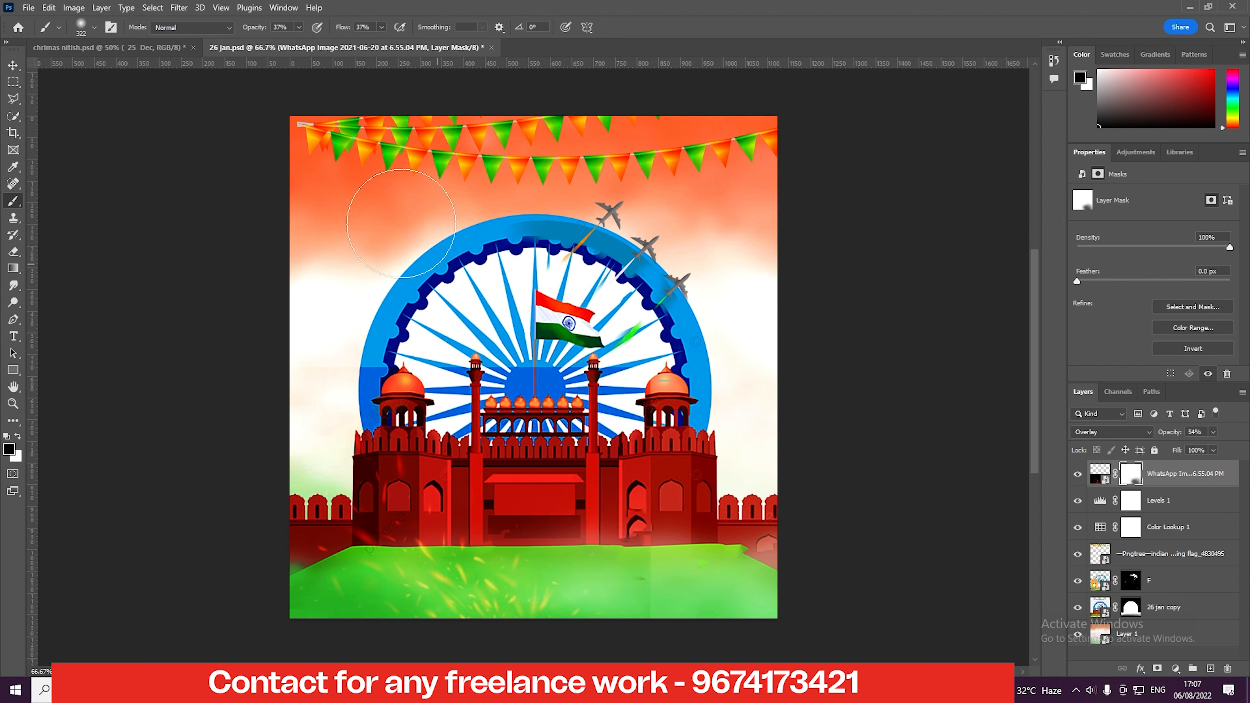
pyautogui.click(298, 28)
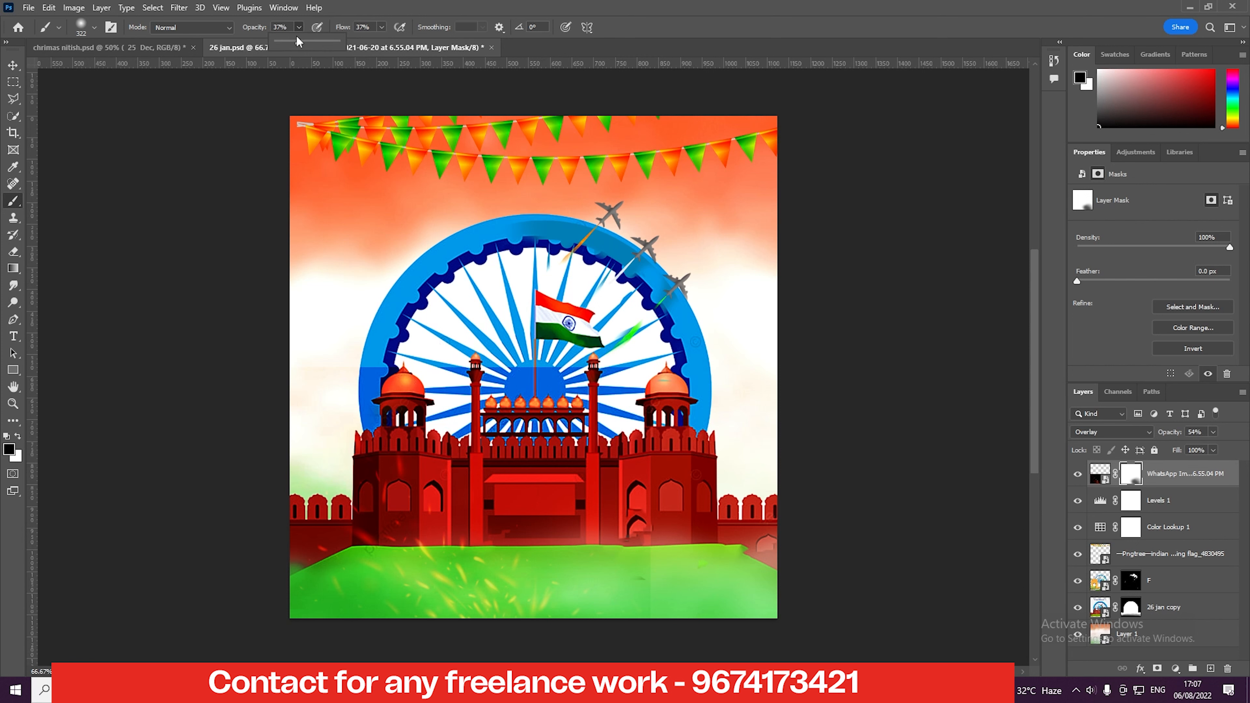
pyautogui.click(655, 572)
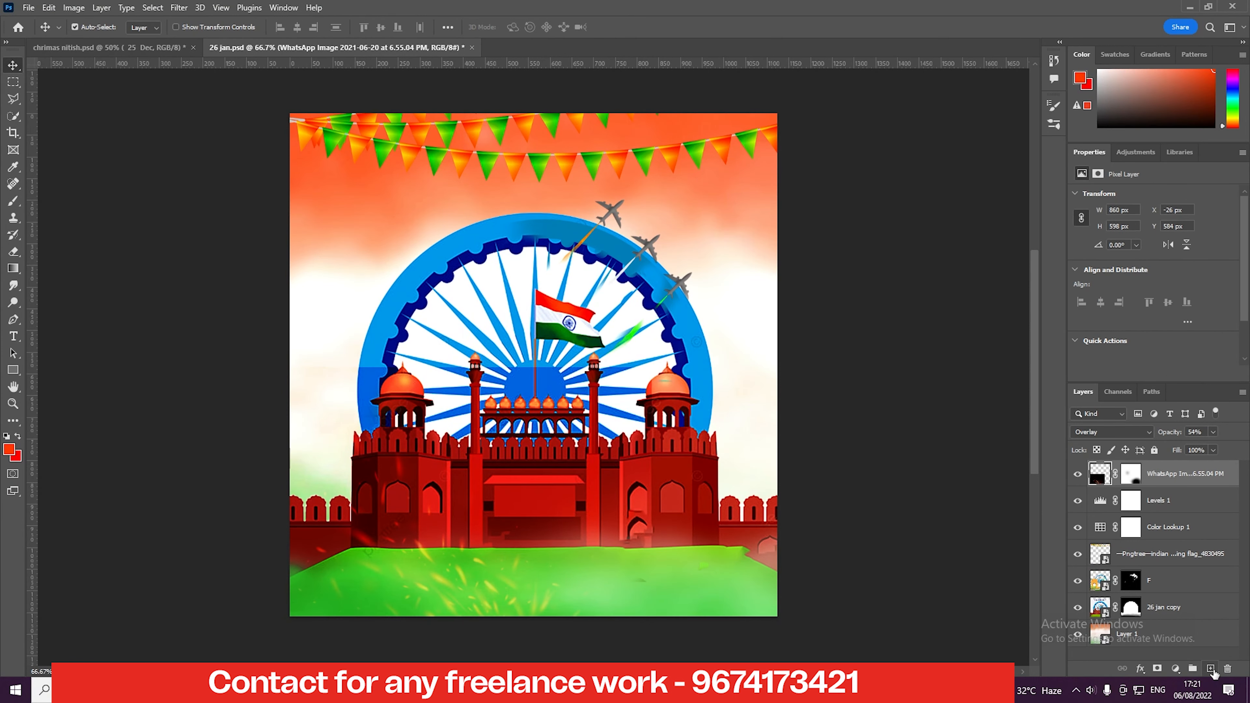
# - Create a new layer above the sparks image and choose the 2071 px 01.psd brush from the Torn Paper Brushes set
pyautogui.click(1210, 669)
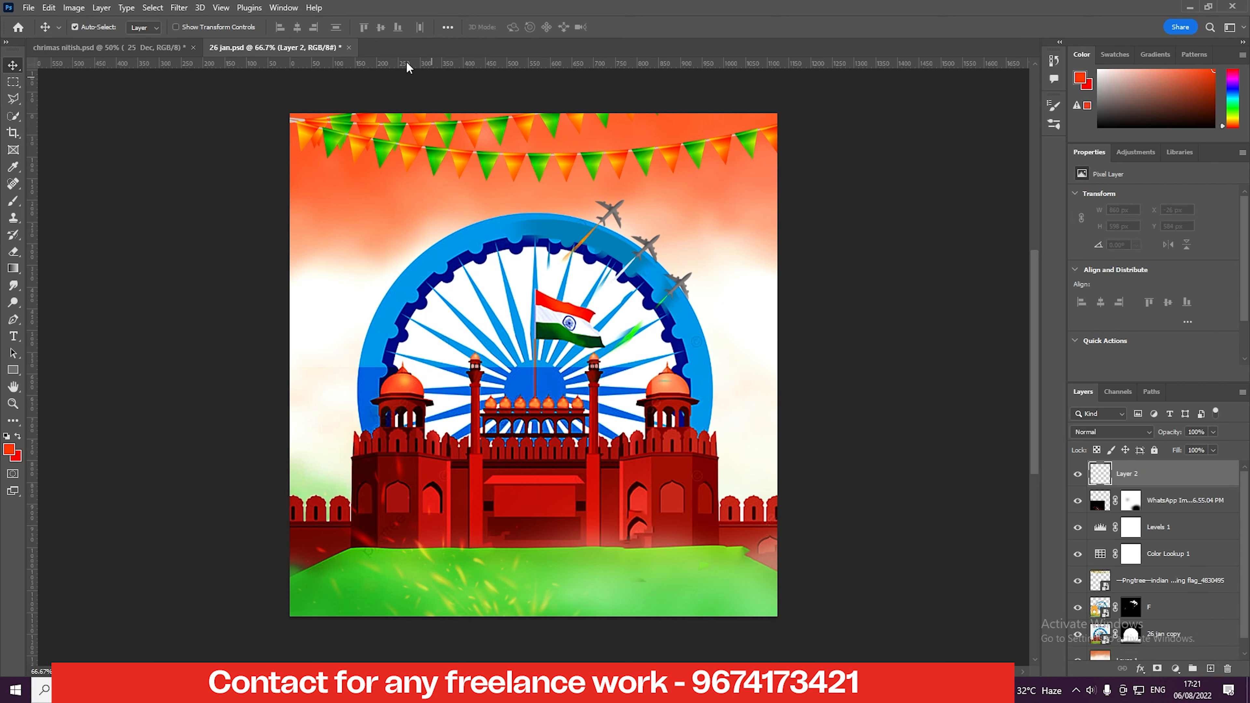
pyautogui.click(290, 7)
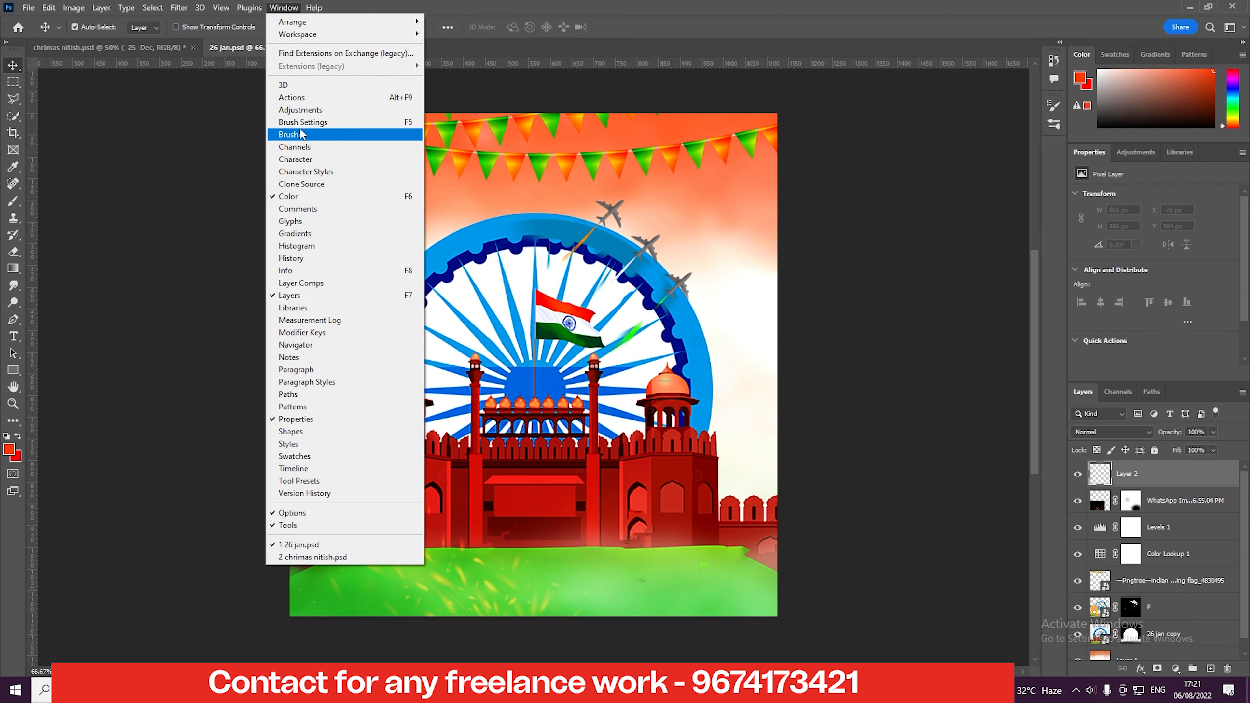
pyautogui.click(293, 134)
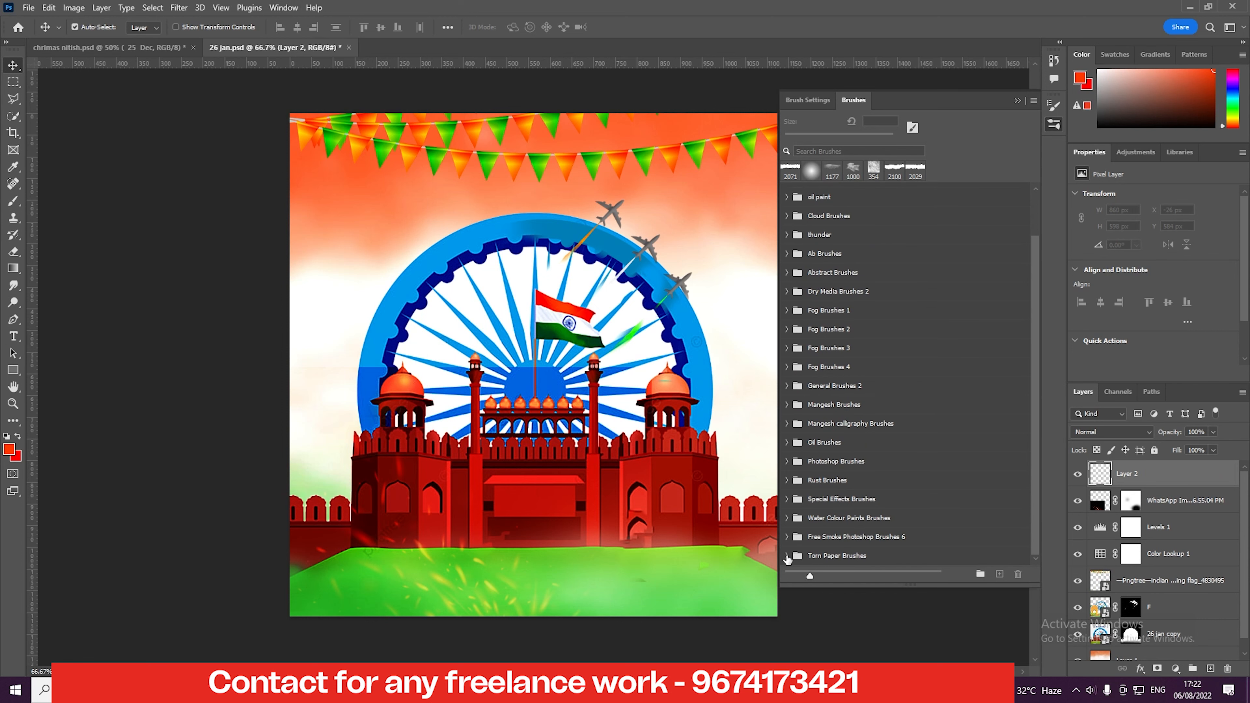
pyautogui.click(786, 556)
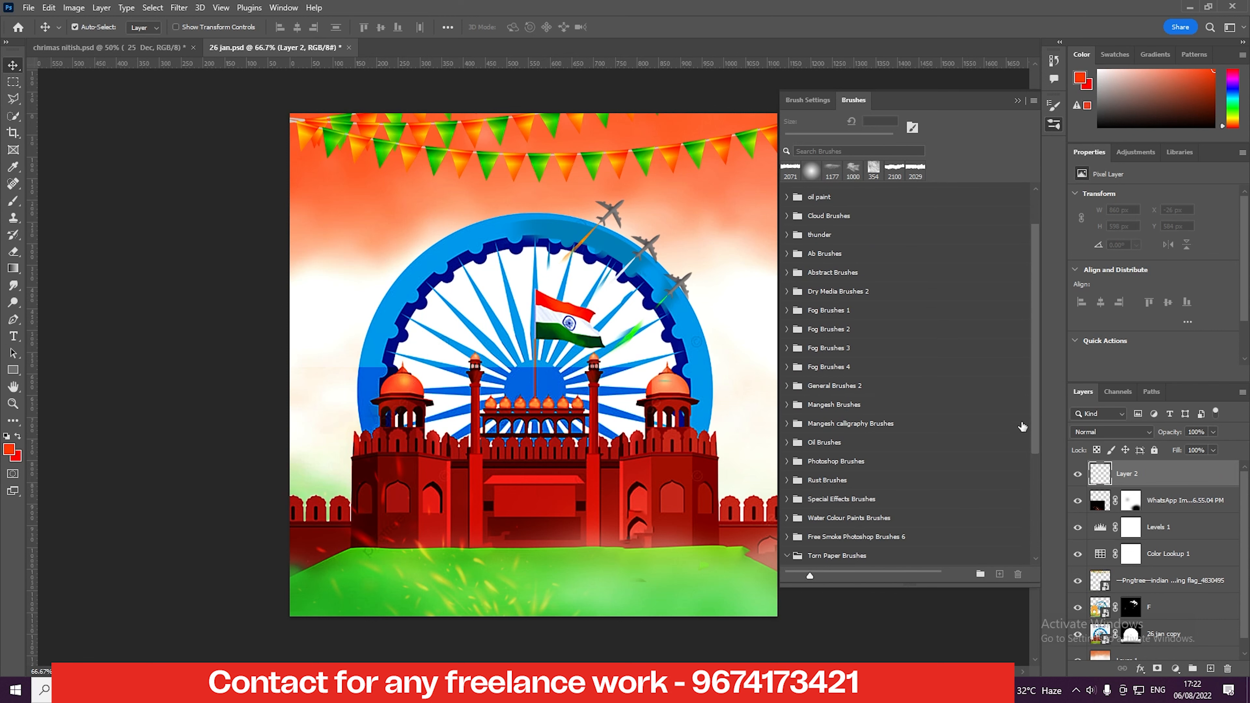
pyautogui.scroll(-3, 1024, 427)
pyautogui.click(931, 424)
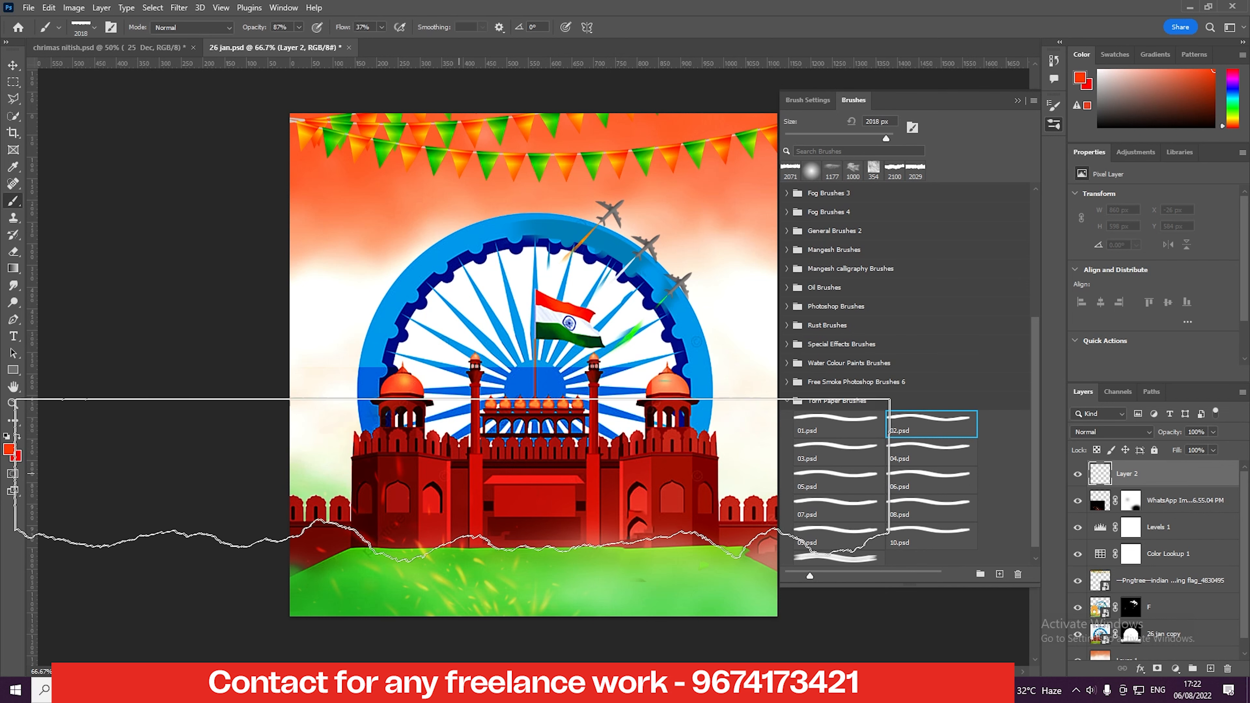
pyautogui.moveTo(807, 428); pyautogui.dragTo(788, 429)
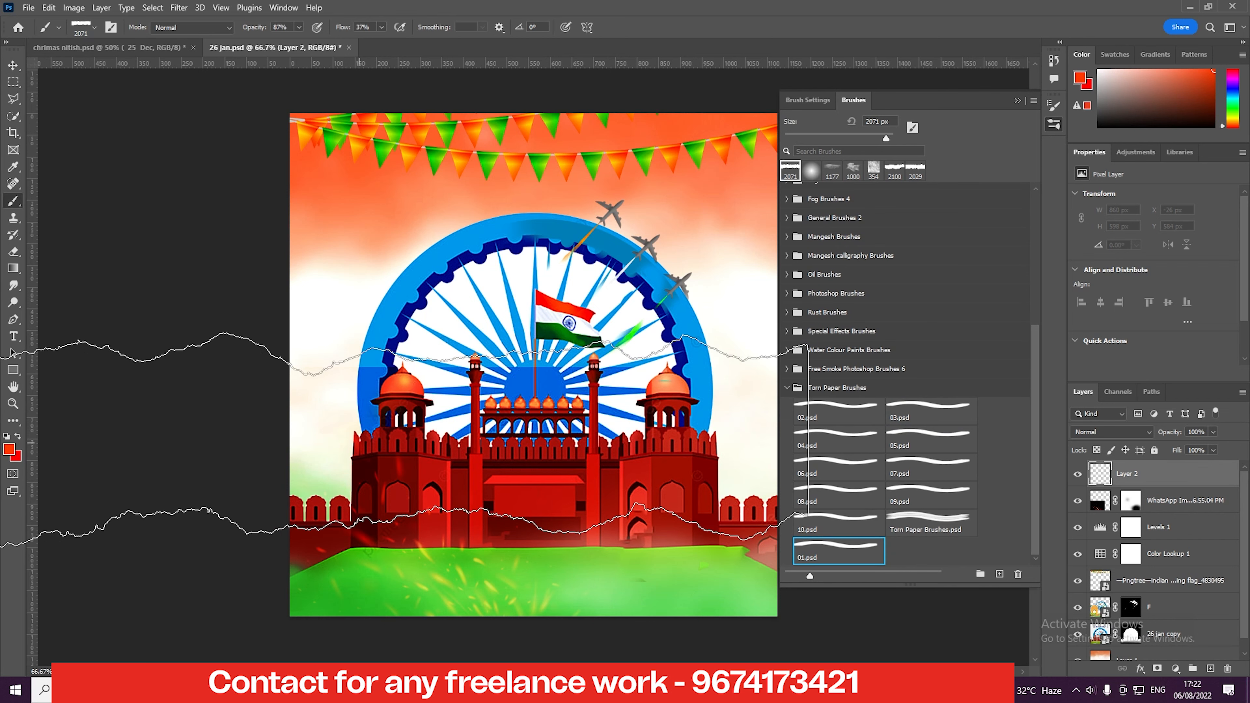
pyautogui.click(1018, 101)
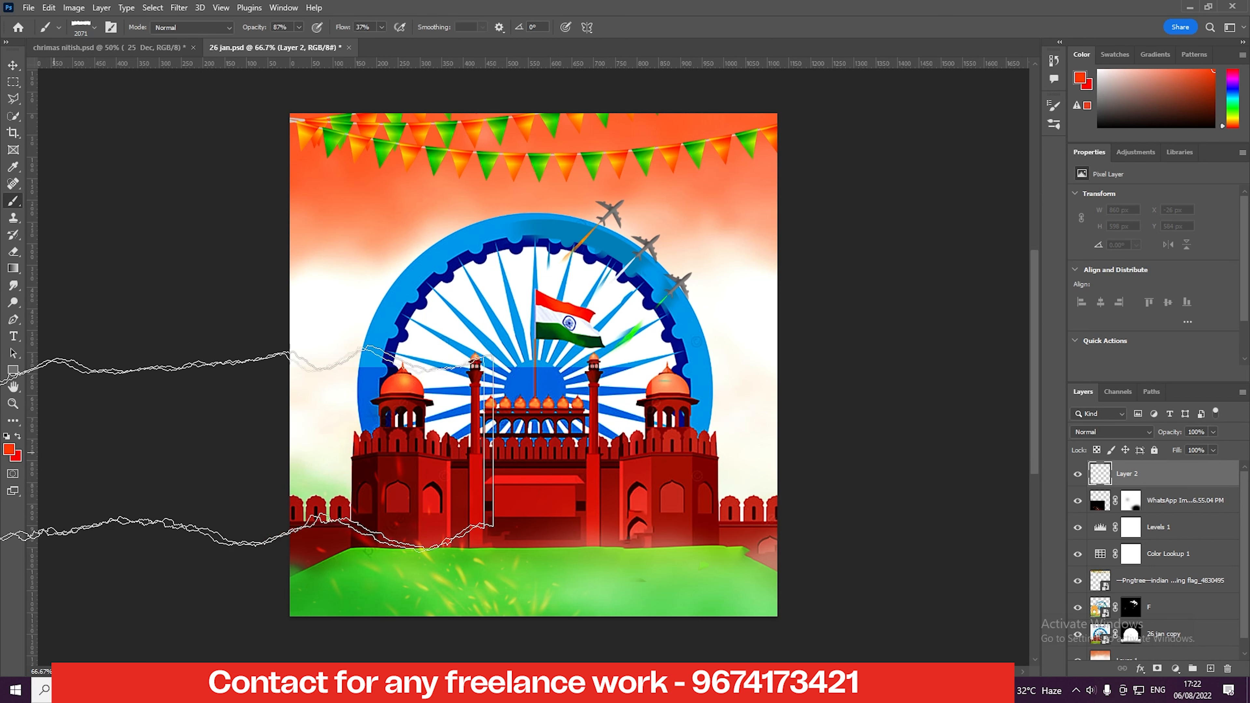
# - Set the foreground color to white (ffffff) and stamp the torn-paper shape across the bottom of the poster
pyautogui.click(9, 449)
pyautogui.write('ffffff')
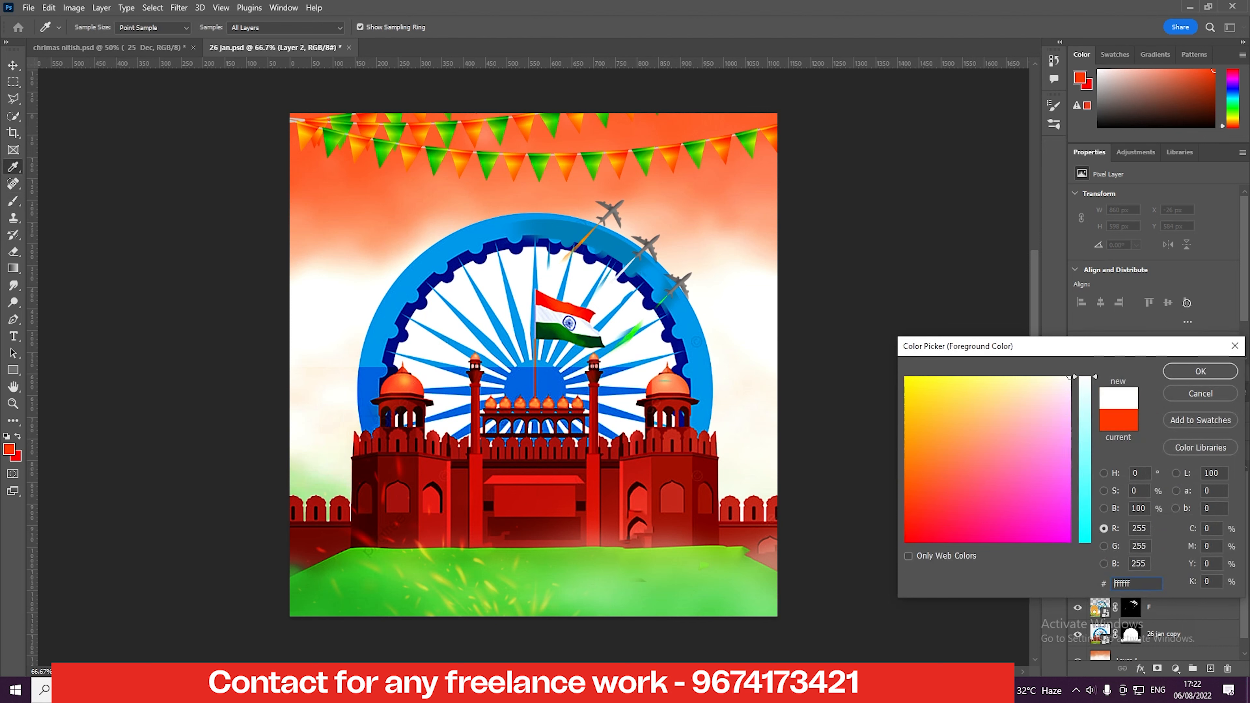
pyautogui.click(1202, 372)
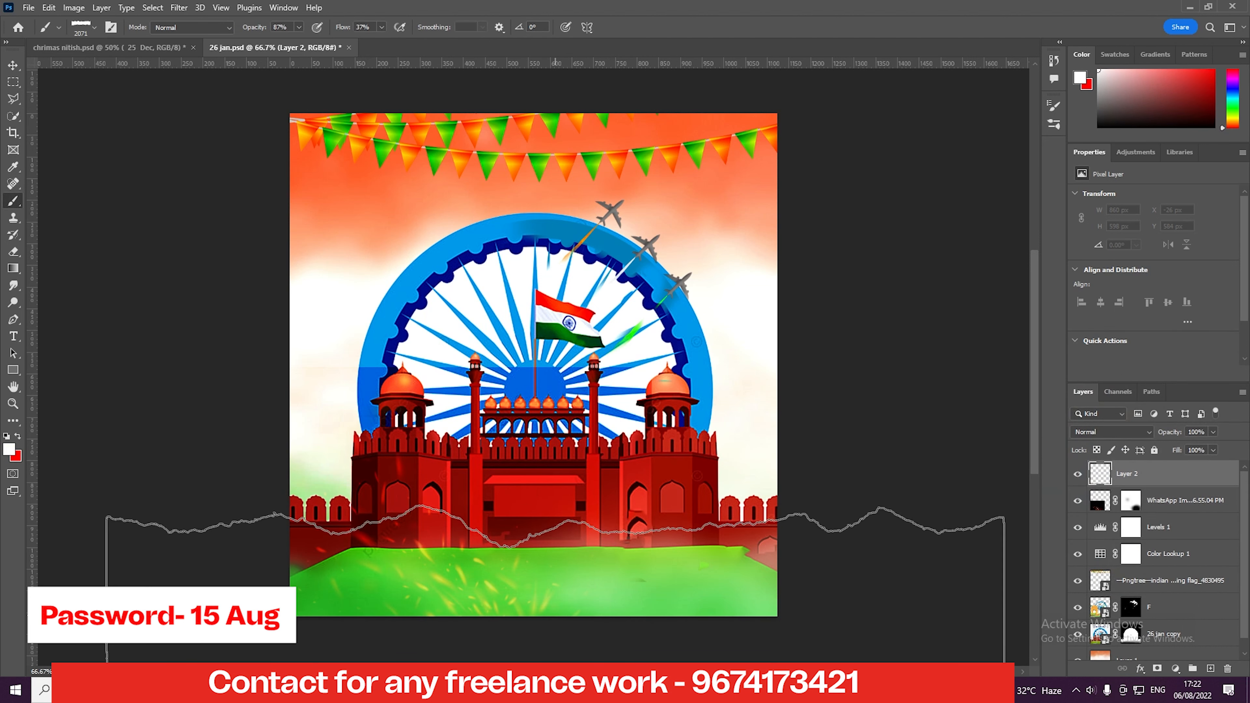
pyautogui.click(553, 641)
pyautogui.click(553, 641)
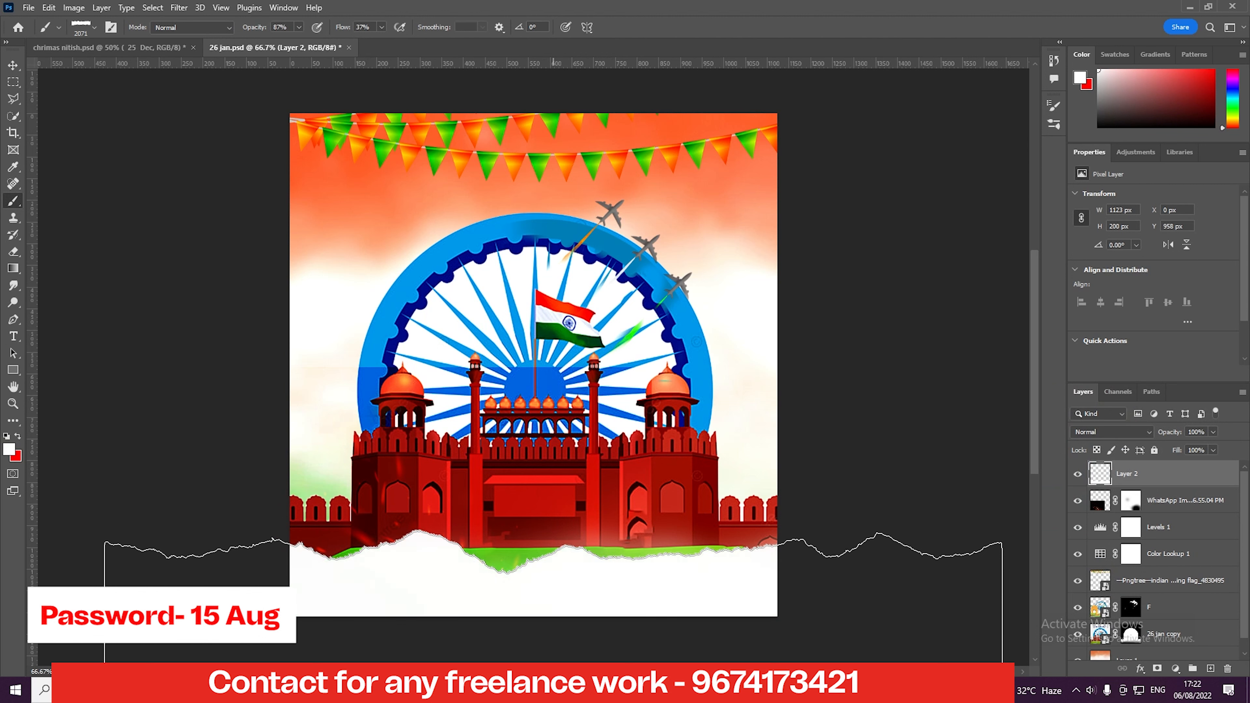
pyautogui.click(13, 64)
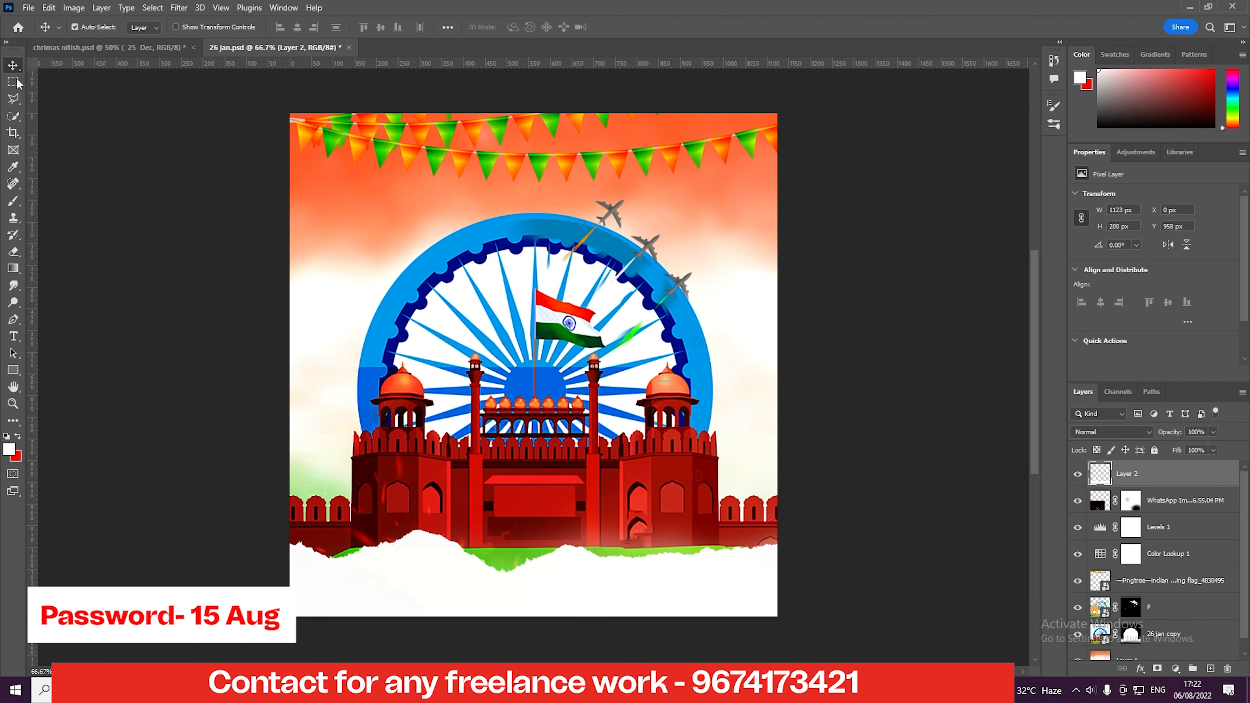
# - Add the text "Happy independence day" in the white footer in Jullian Regular at 50 pt, coloured red (ff0000)
pyautogui.click(13, 336)
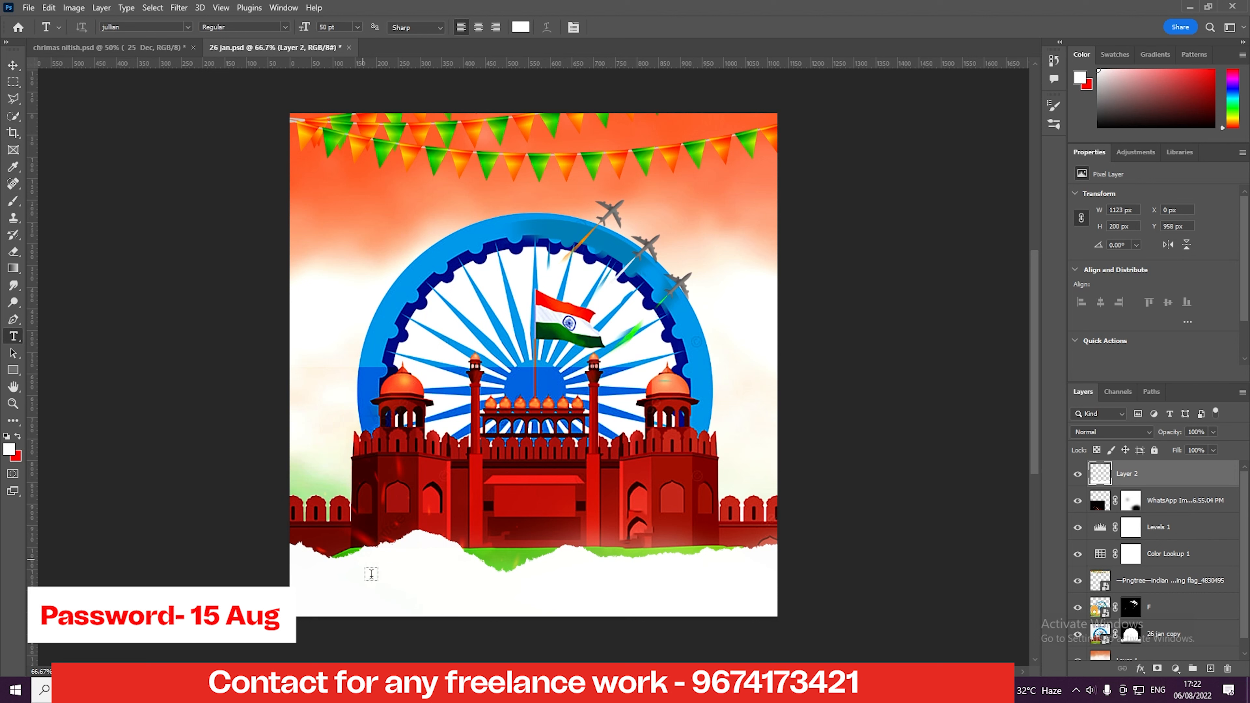
pyautogui.click(383, 590)
pyautogui.hotkey('ctrl', 'v')
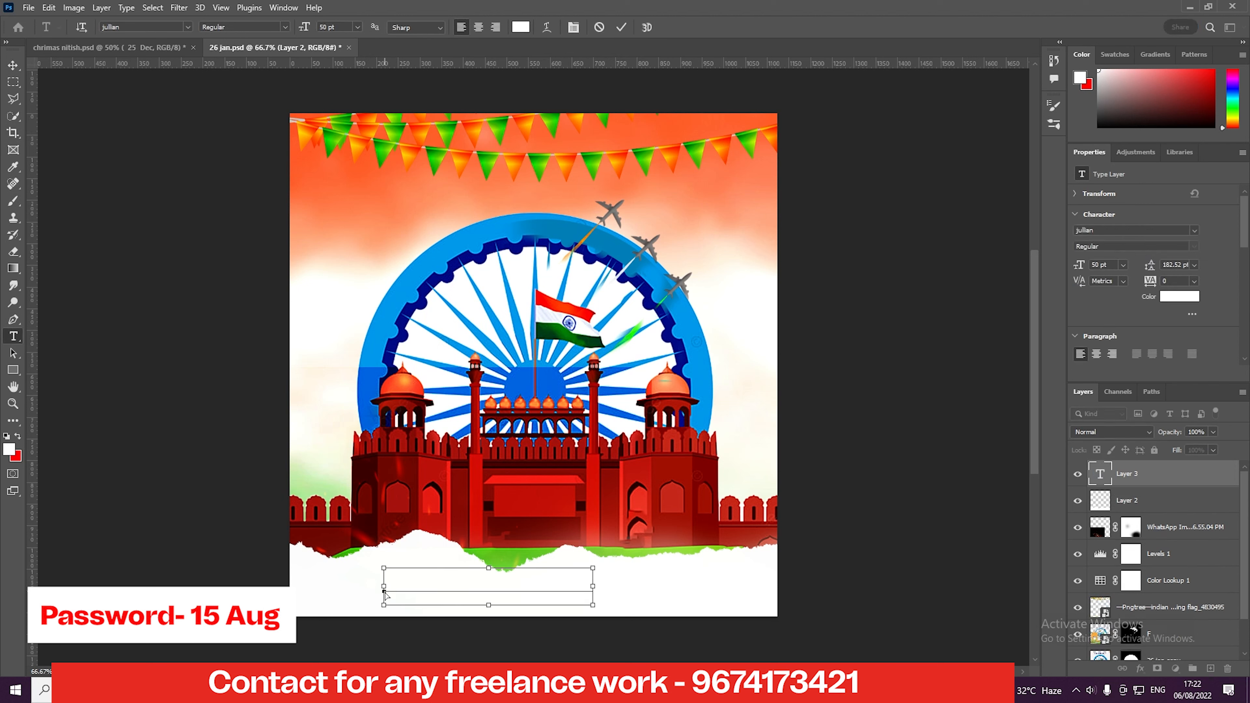
pyautogui.hotkey('ctrl', 'a')
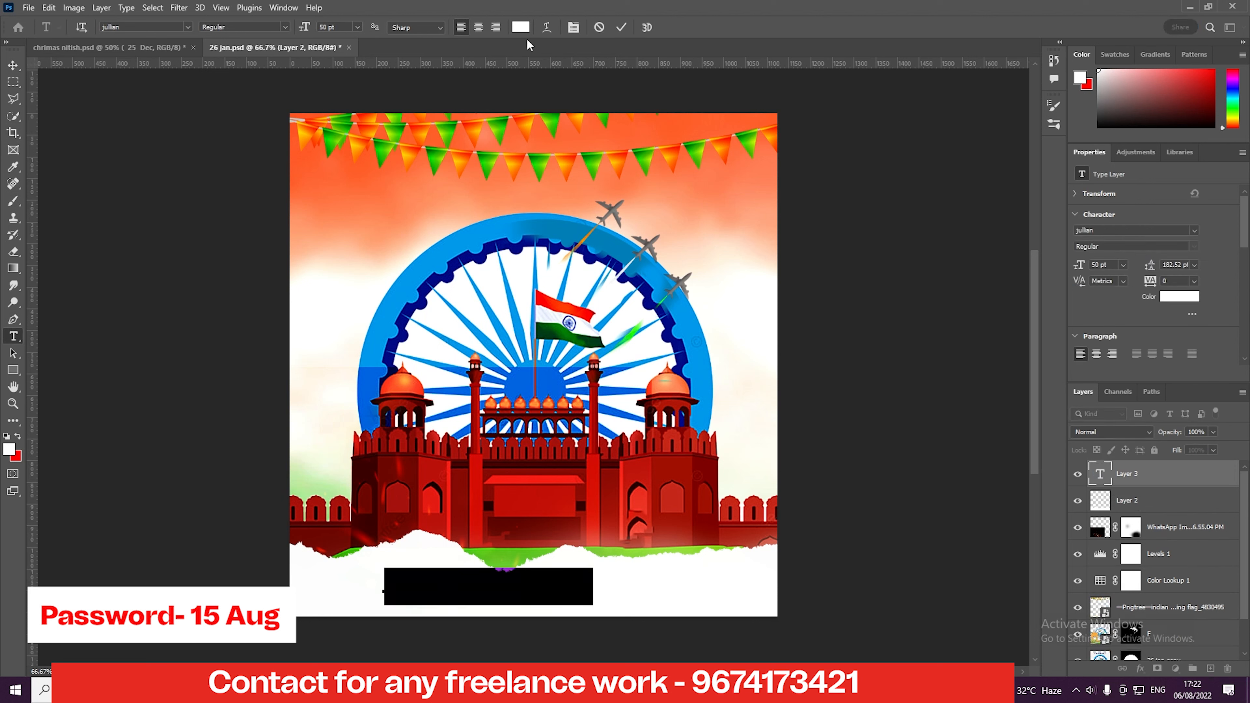
pyautogui.click(521, 27)
pyautogui.write('ff0000')
pyautogui.press('Return')
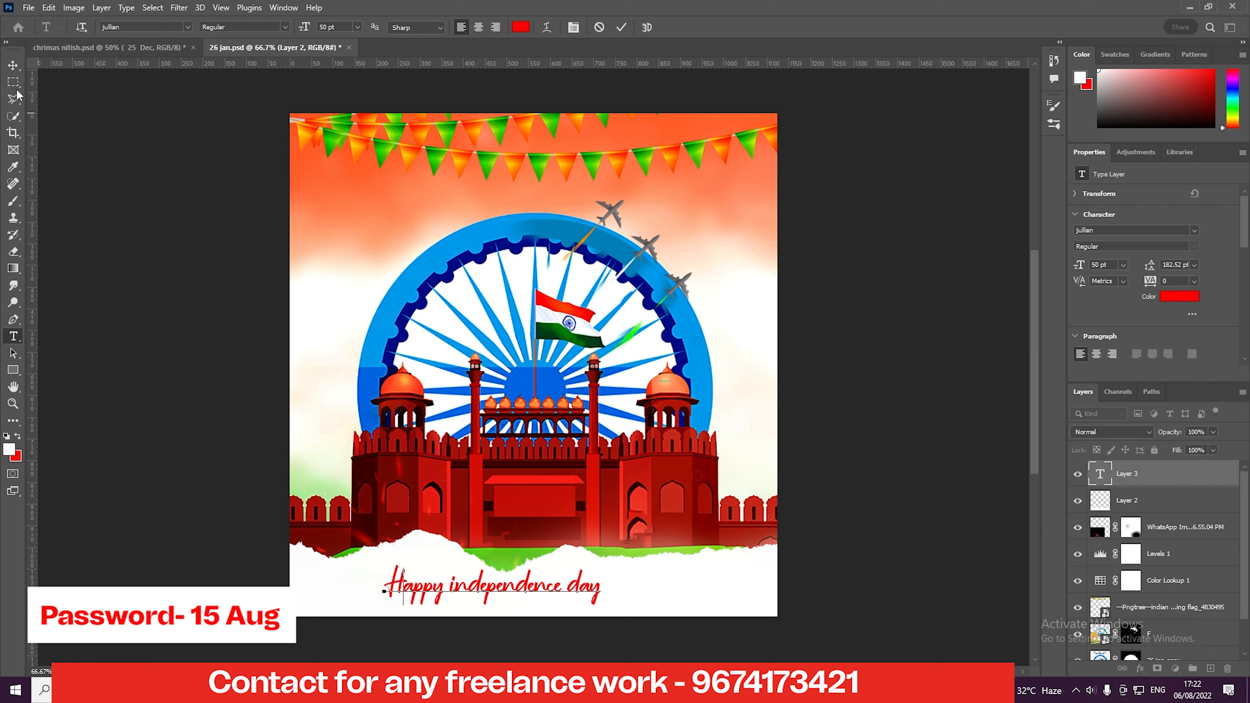
# - Scale the greeting text up proportionally to about 170% and fit it within the torn-paper footer
pyautogui.click(13, 82)
pyautogui.hotkey('ctrl', 't')
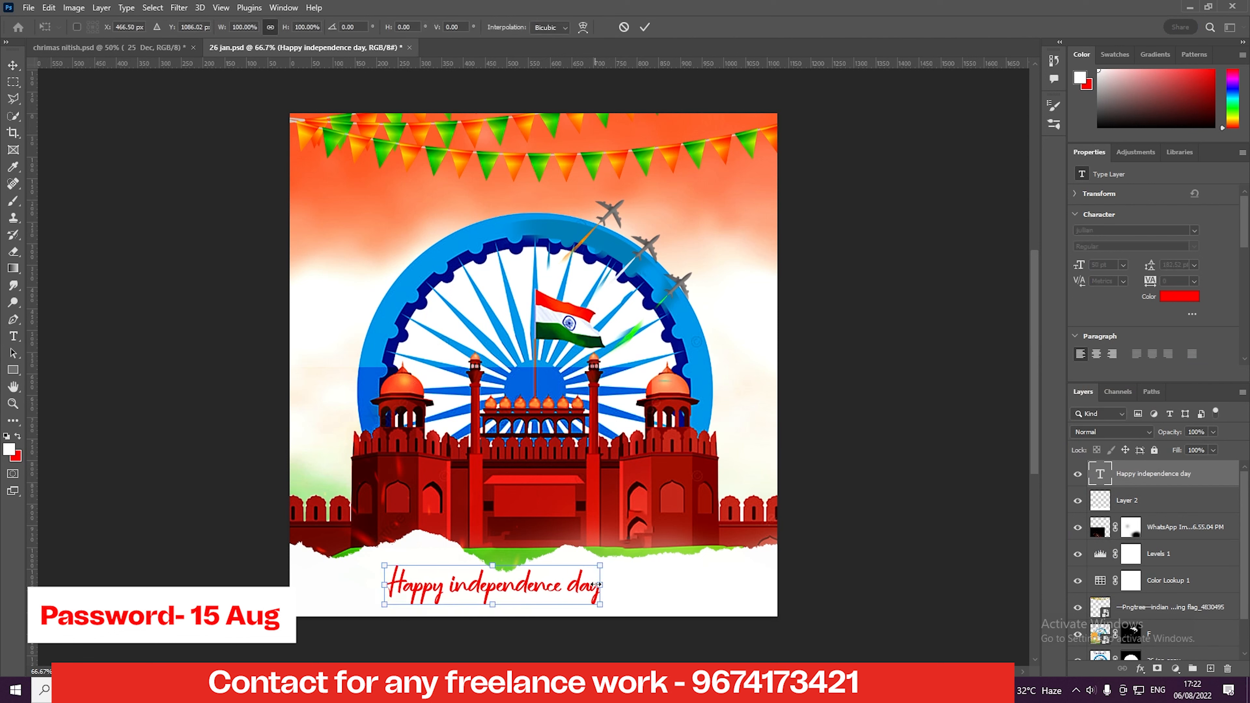
pyautogui.moveTo(606, 573); pyautogui.dragTo(642, 585)
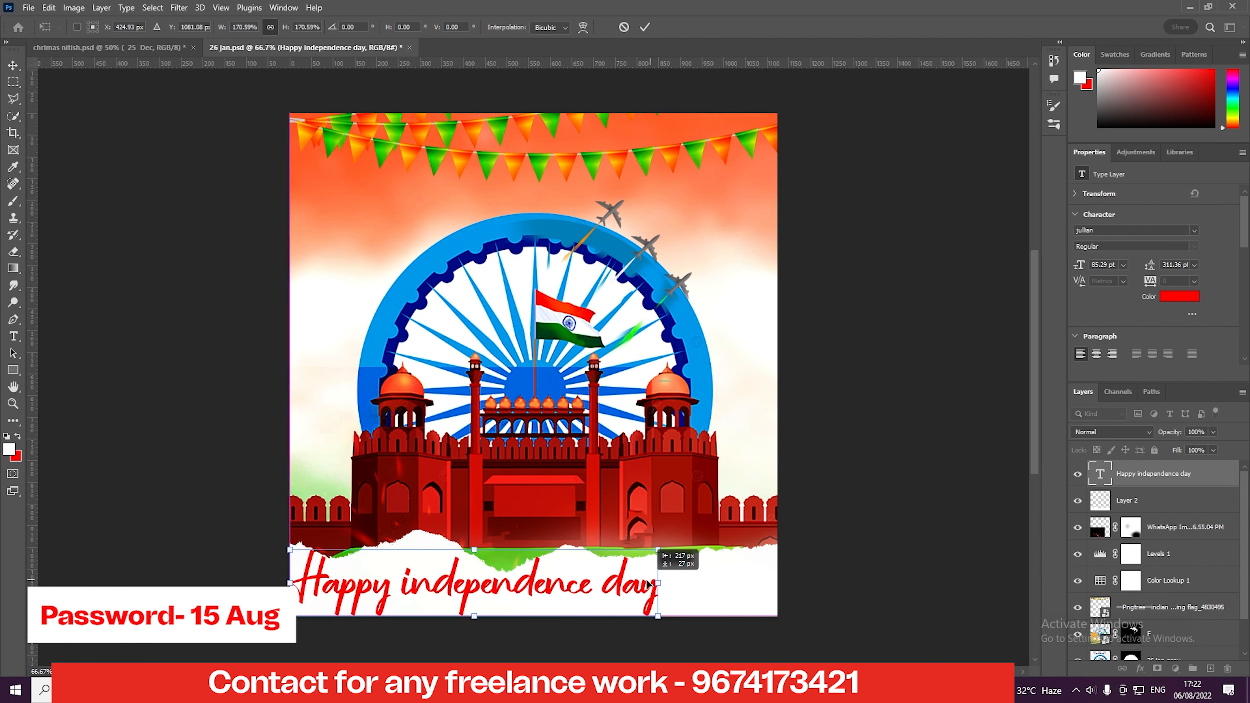
pyautogui.press('Return')
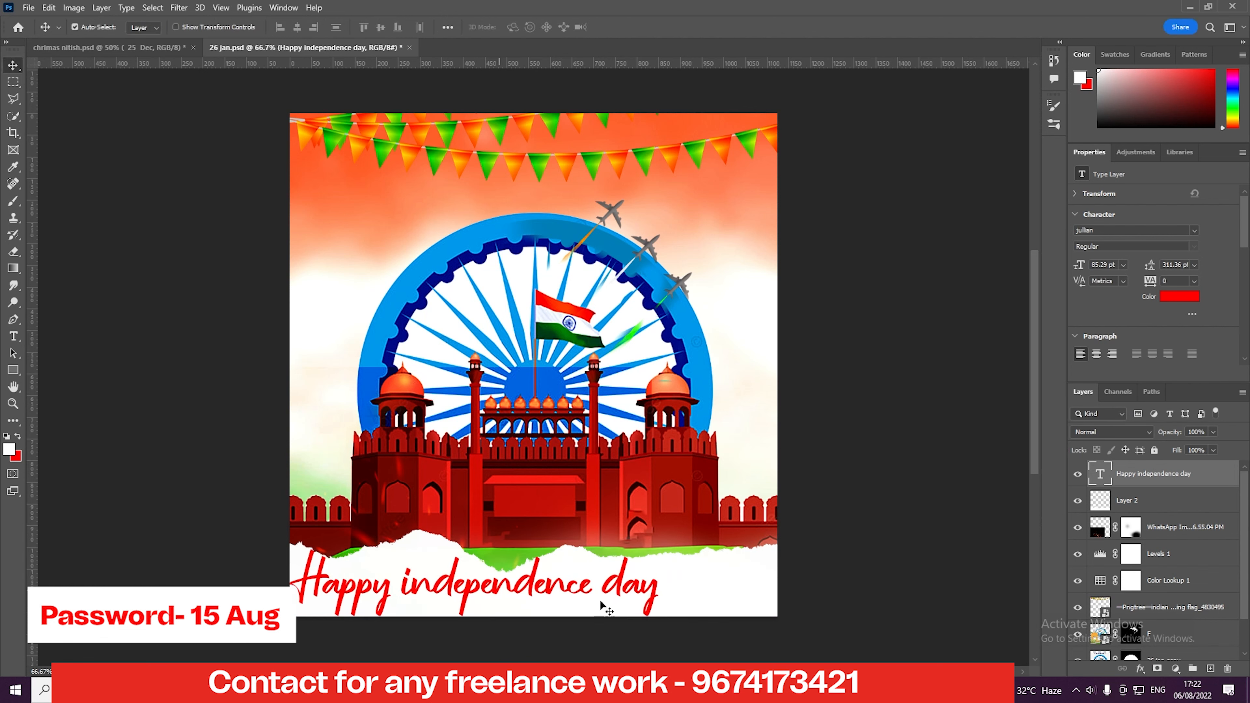
# - Apply a linear green-to-orange Gradient Overlay at 90° to the greeting text and centre the text in the footer
pyautogui.click(1141, 670)
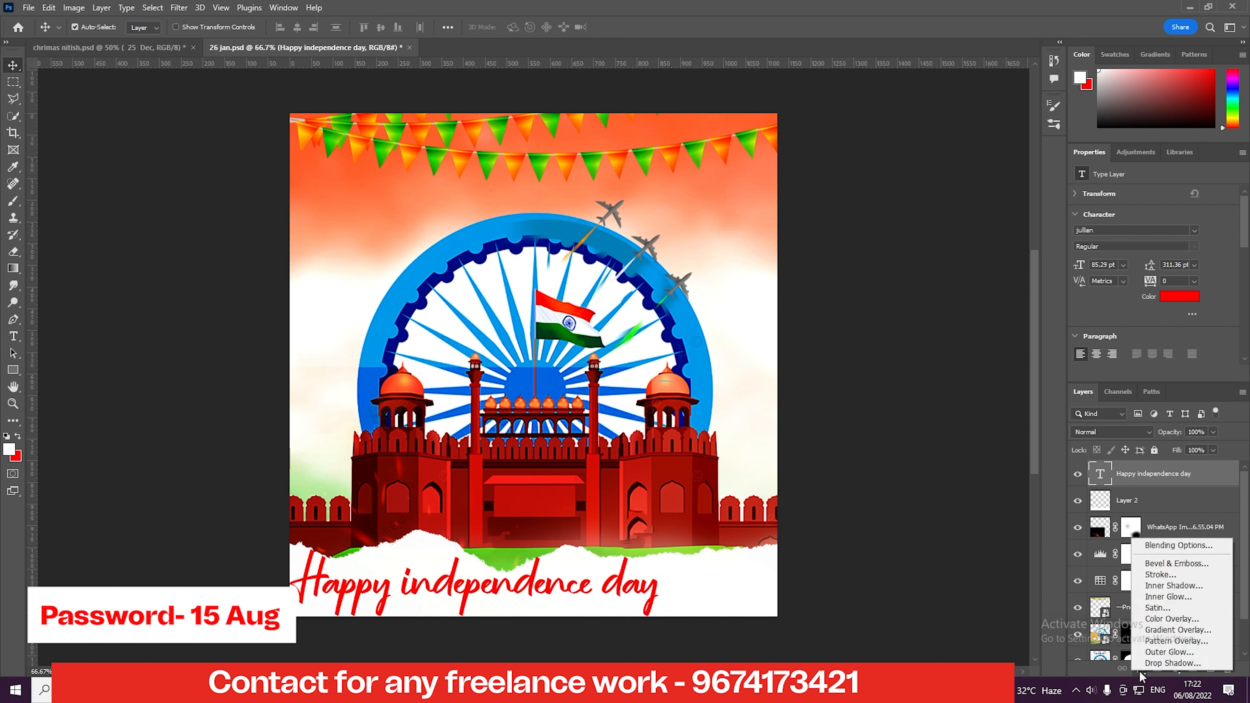
pyautogui.click(1166, 547)
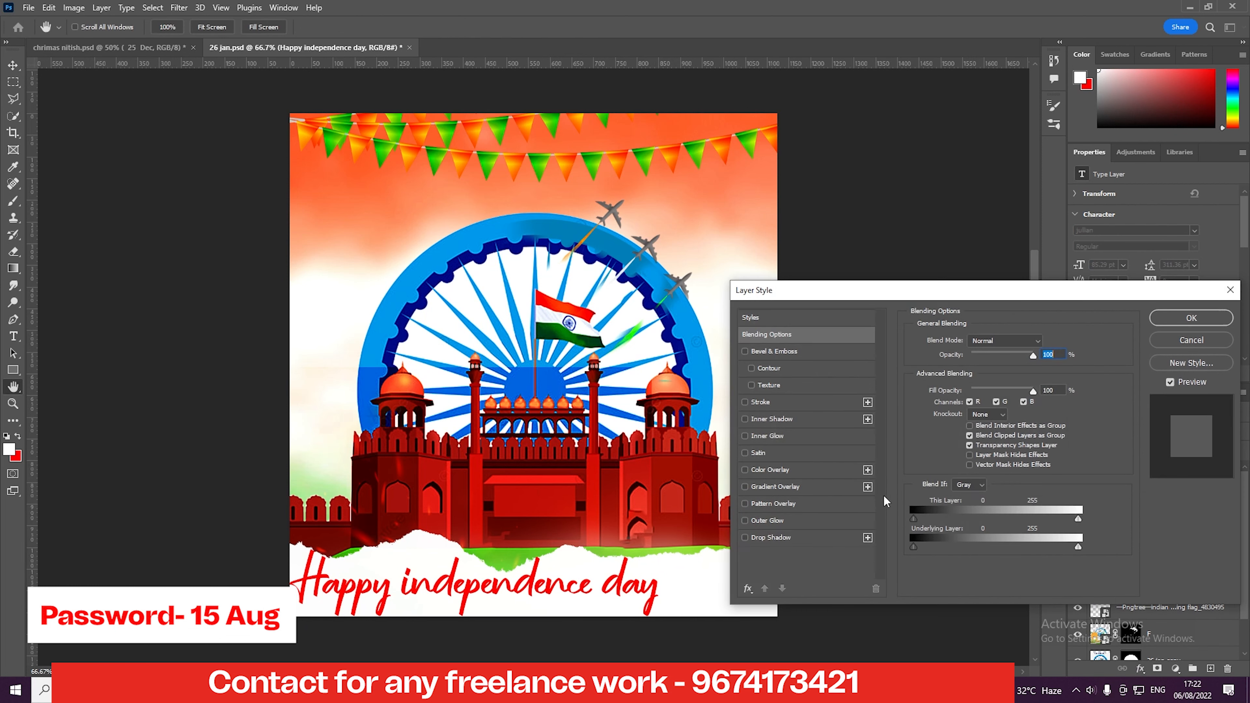
pyautogui.click(767, 485)
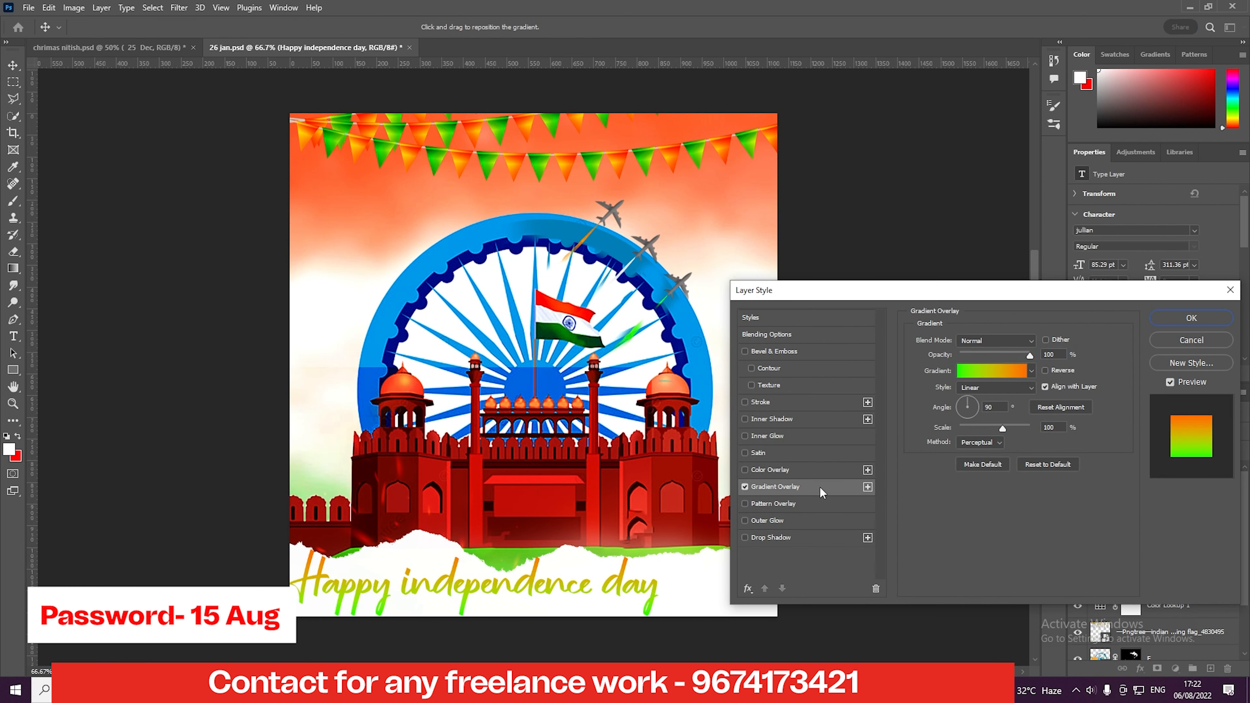
pyautogui.click(1192, 318)
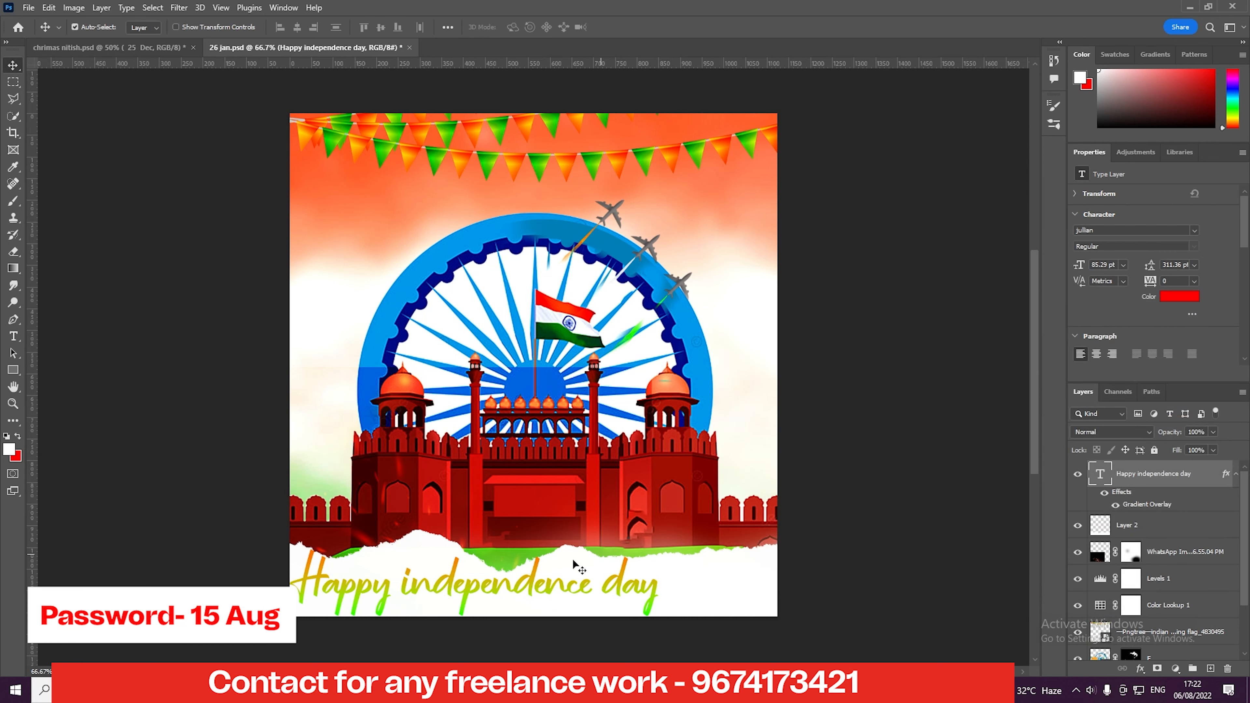
pyautogui.moveTo(295, 461); pyautogui.dragTo(379, 487)
# - Copy the 25 Dec date tag layers, Layer 3 through Rectangle 5, from the Christmas poster into 26 jan.psd and place them in the poster's upper-left corner
pyautogui.hotkey('ctrl', 'Tab')
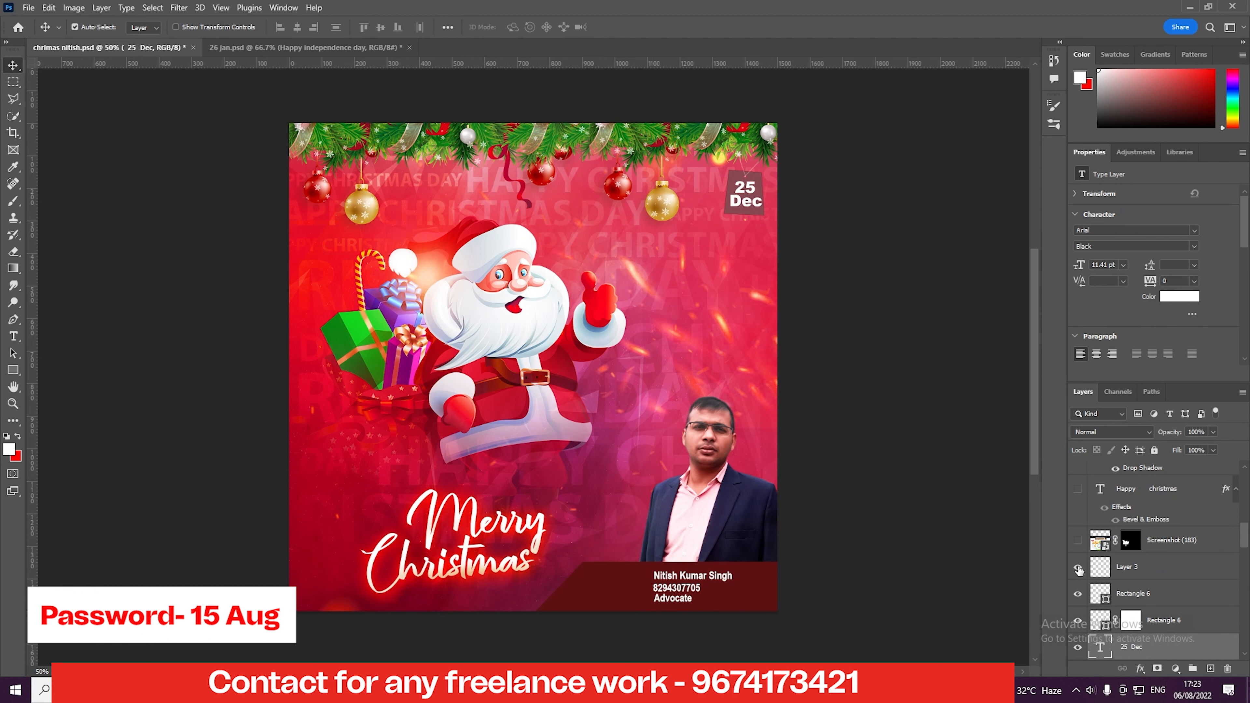
pyautogui.click(1132, 571)
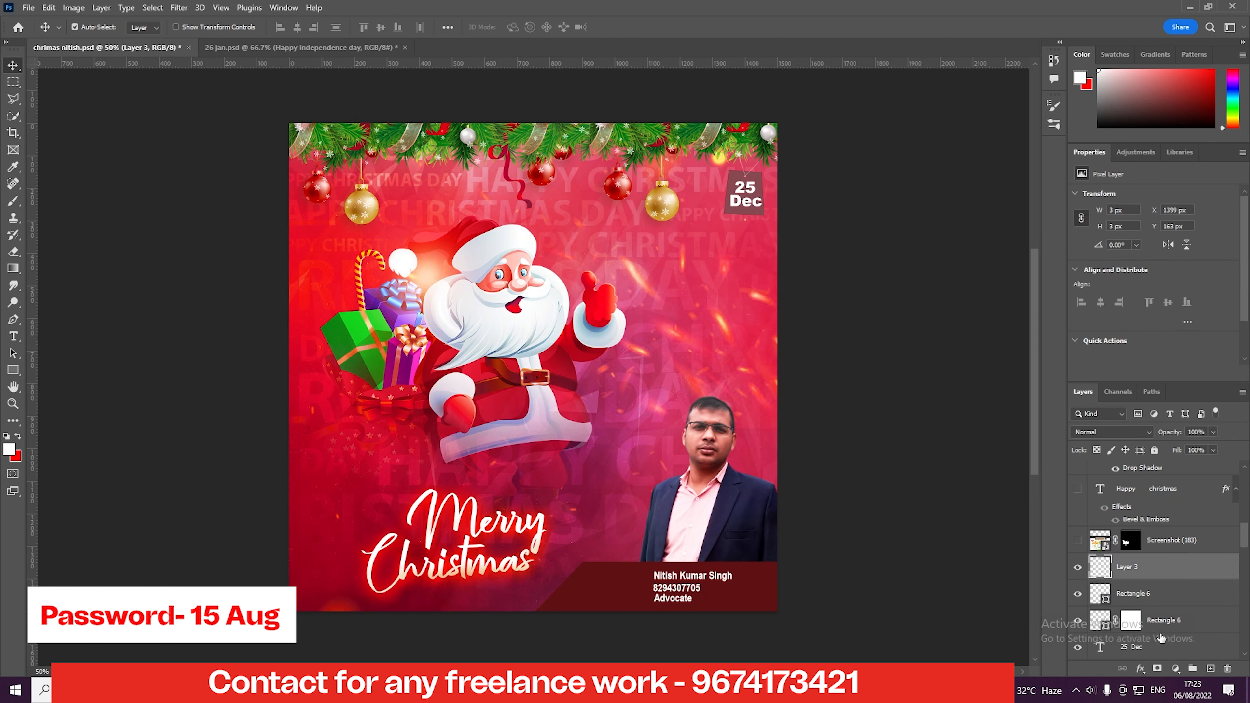
pyautogui.keyDown('shift'); pyautogui.click(1160, 648); pyautogui.keyUp('shift')
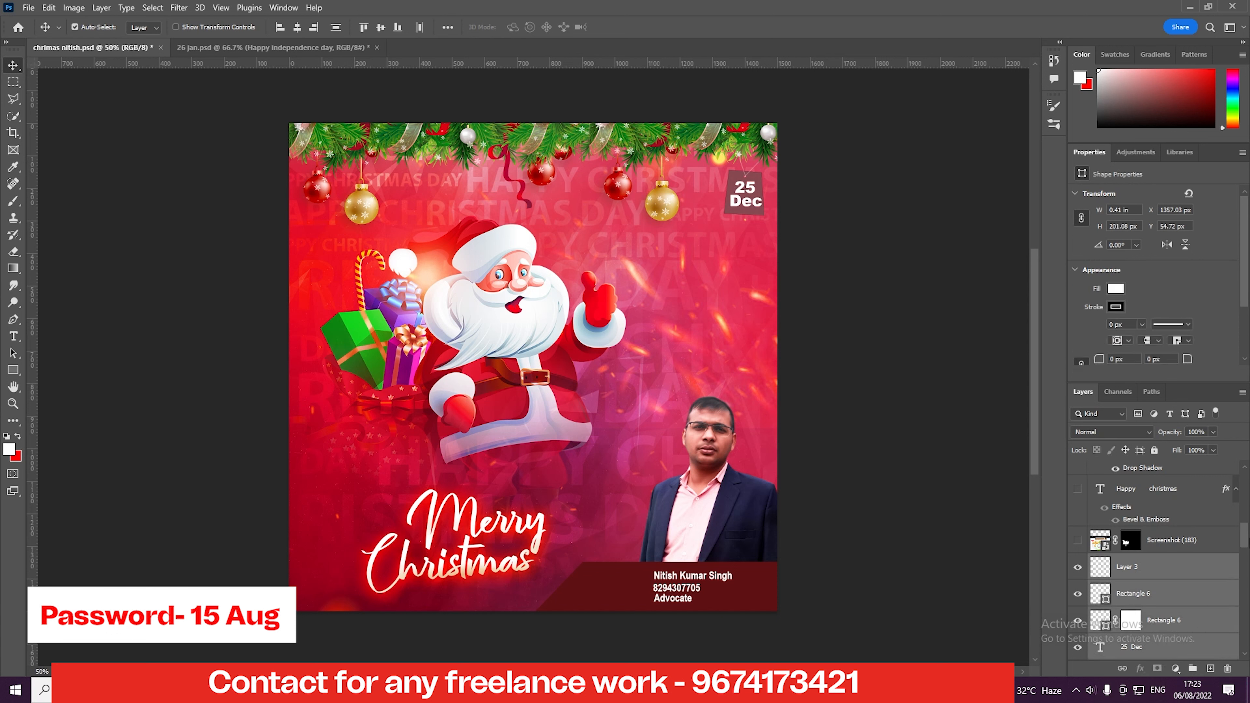
pyautogui.moveTo(1247, 545); pyautogui.dragTo(1247, 552)
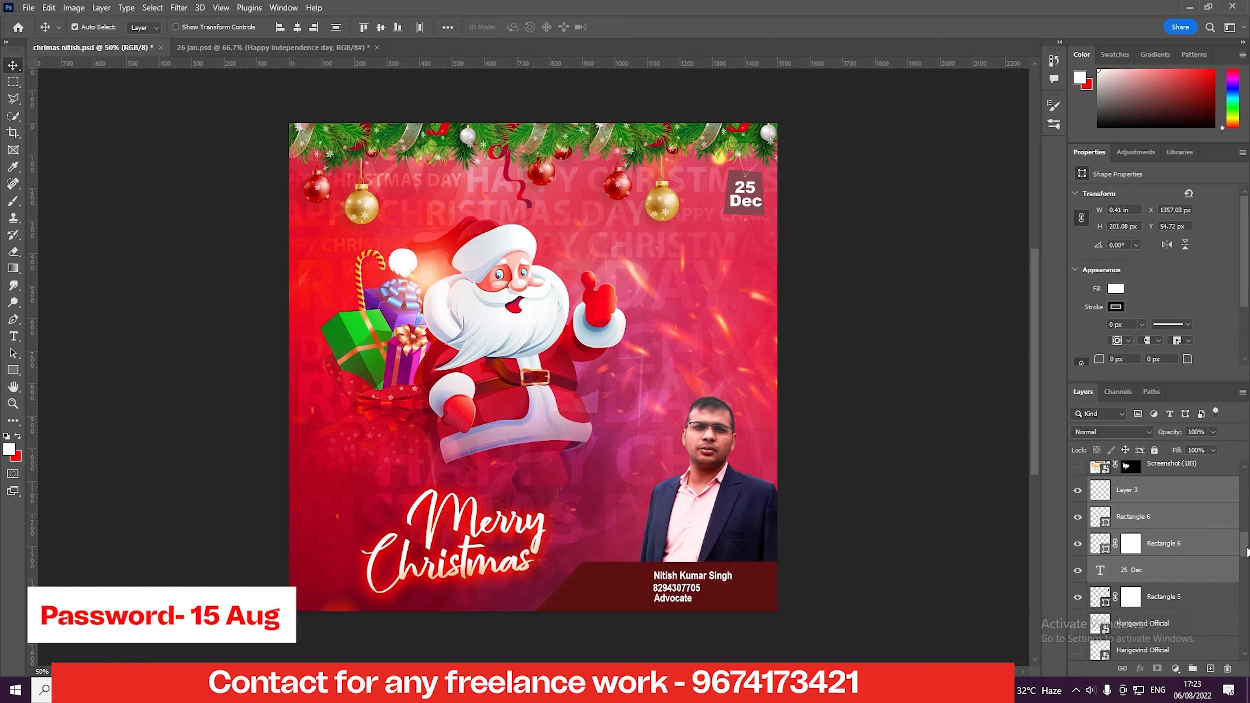
pyautogui.click(1147, 602)
pyautogui.keyDown('shift'); pyautogui.click(1148, 493); pyautogui.keyUp('shift')
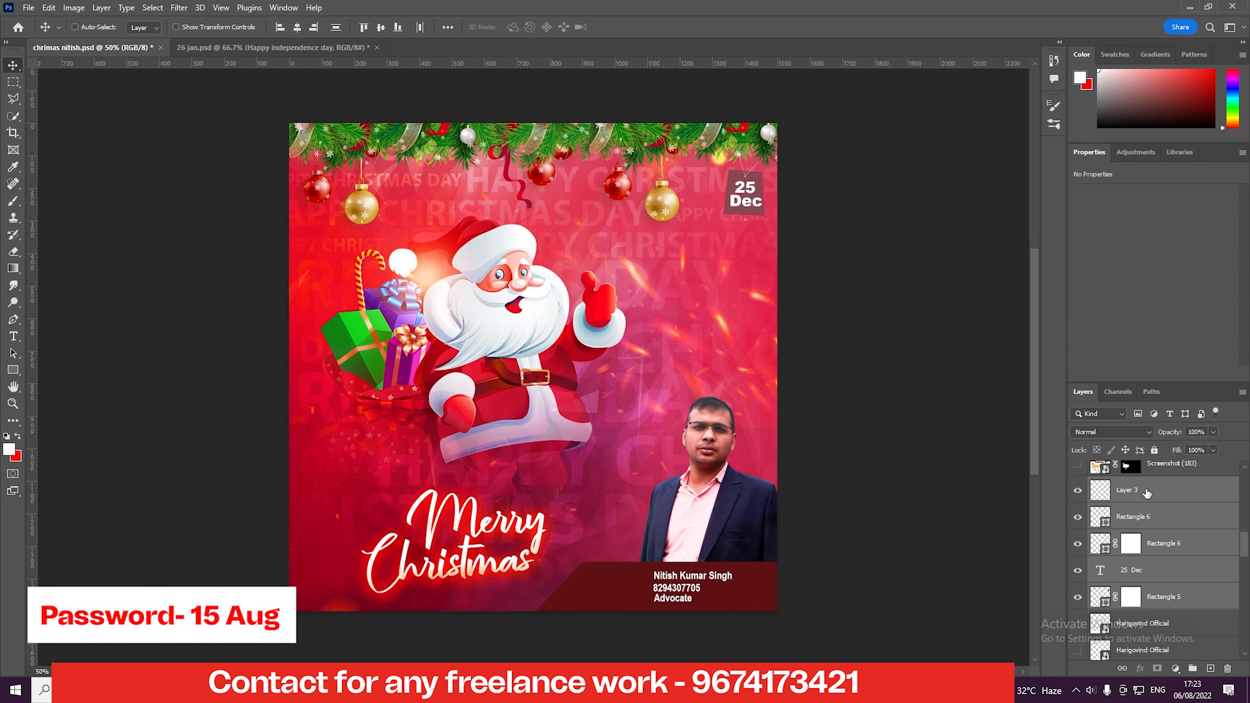
pyautogui.press('ctrl')
pyautogui.moveTo(1165, 510); pyautogui.dragTo(556, 389)
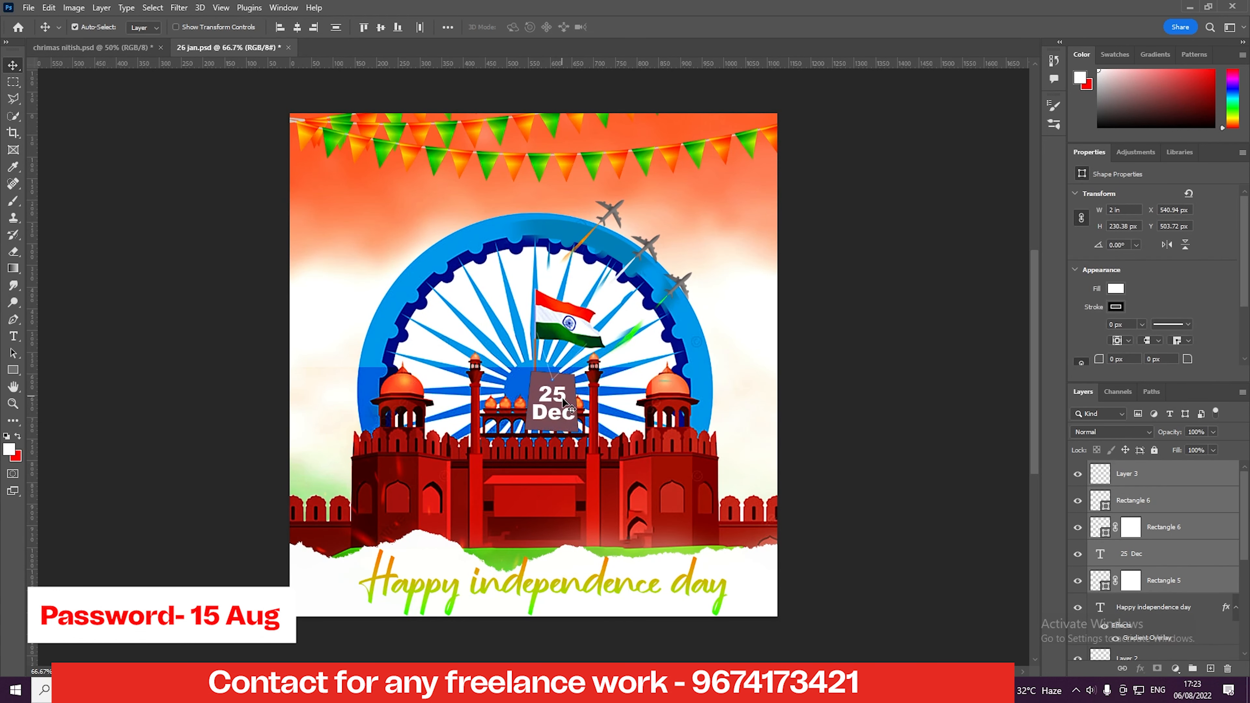
pyautogui.moveTo(551, 397); pyautogui.dragTo(336, 173)
pyautogui.click(173, 187)
# - Change the date tag's text to "15 Aug"
pyautogui.press('t')
pyautogui.write('15')
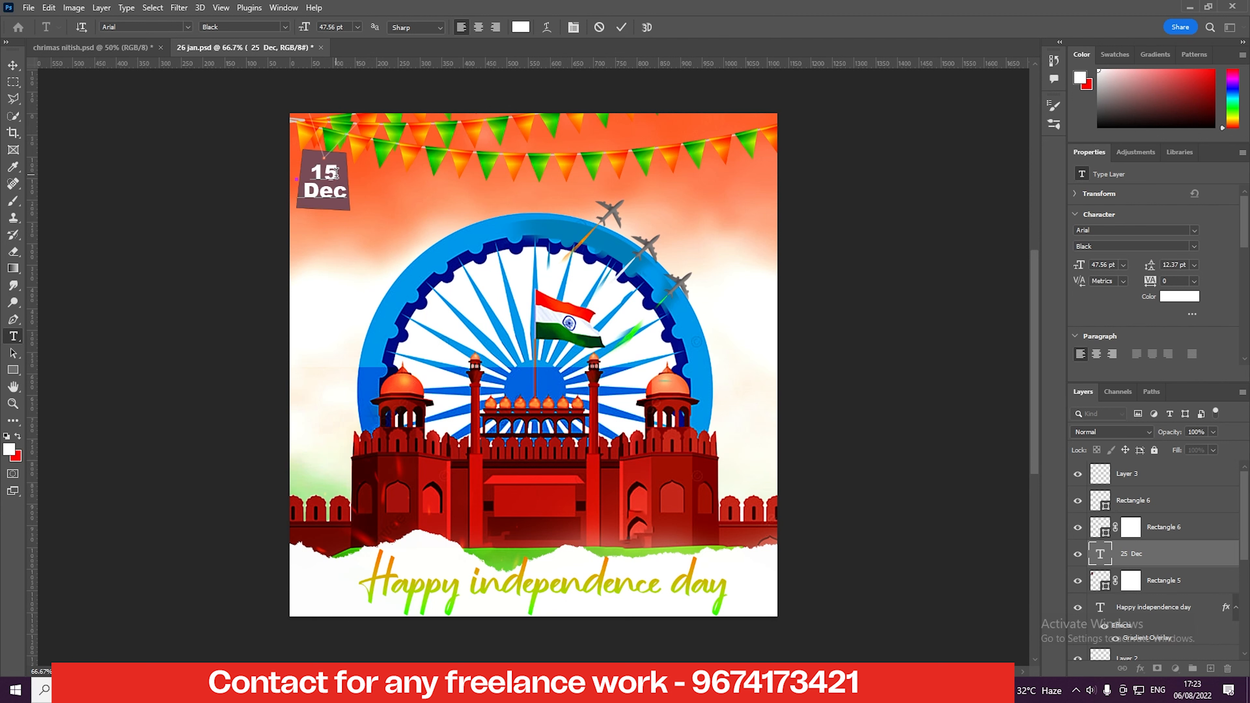
pyautogui.moveTo(341, 189); pyautogui.dragTo(306, 193)
pyautogui.press('BackSpace')
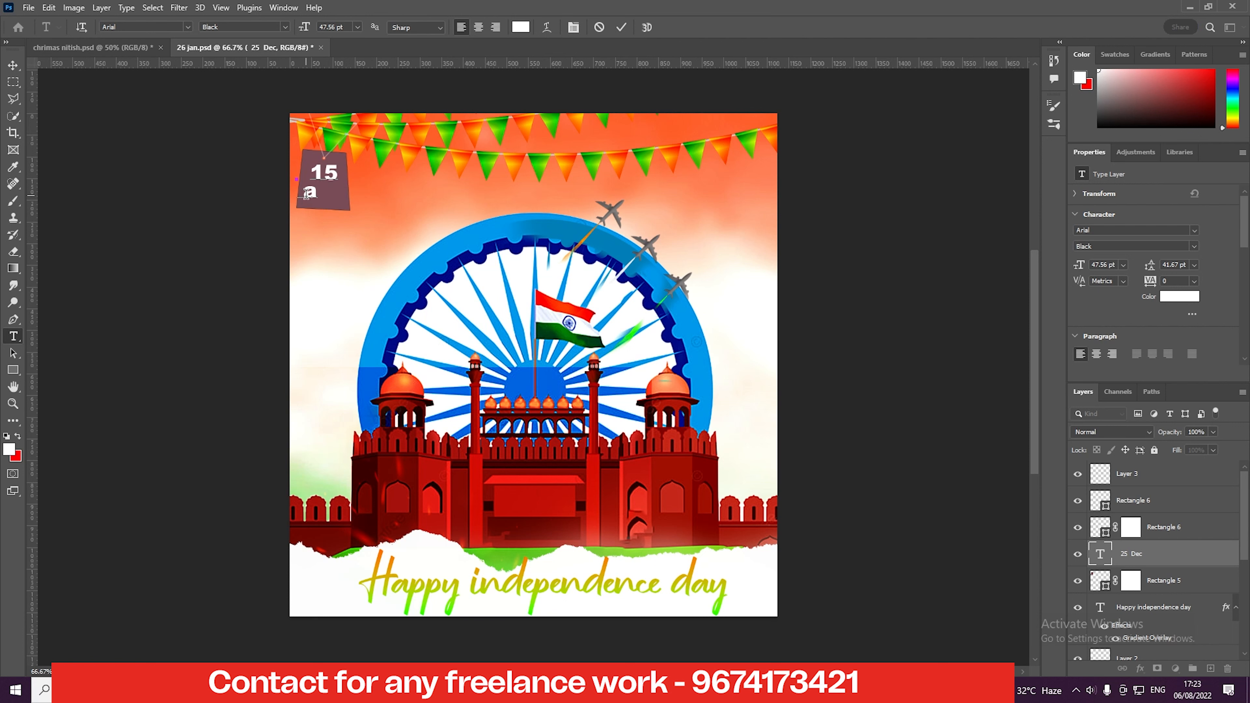
pyautogui.write('Aug')
pyautogui.click(13, 65)
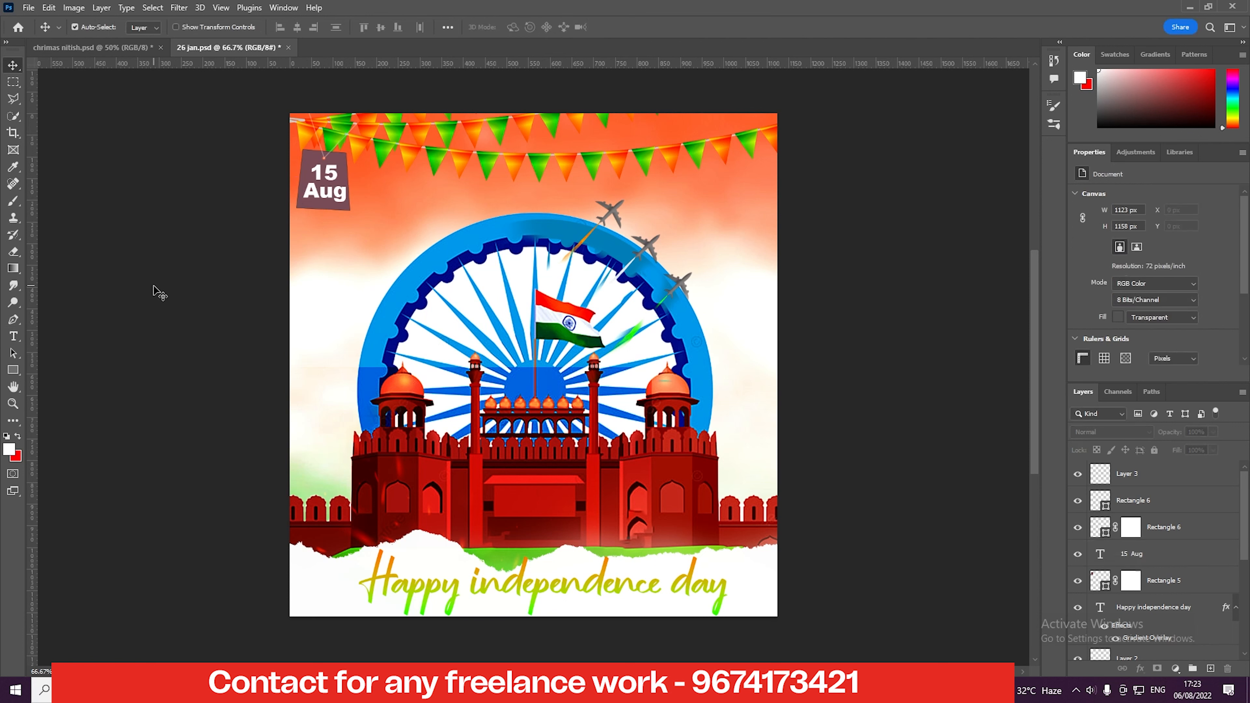